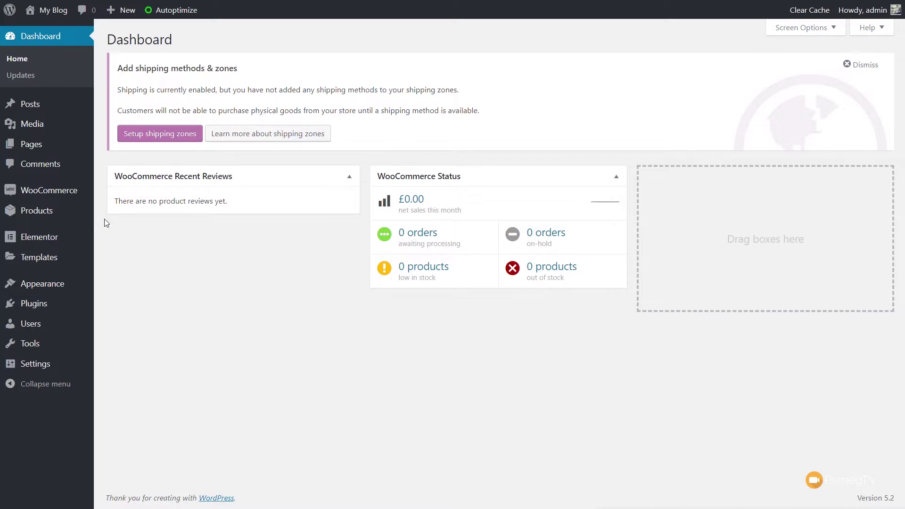
# Open the WooCommerce shipping settings to review the shipping zones overview.
pyautogui.moveTo(65, 195)
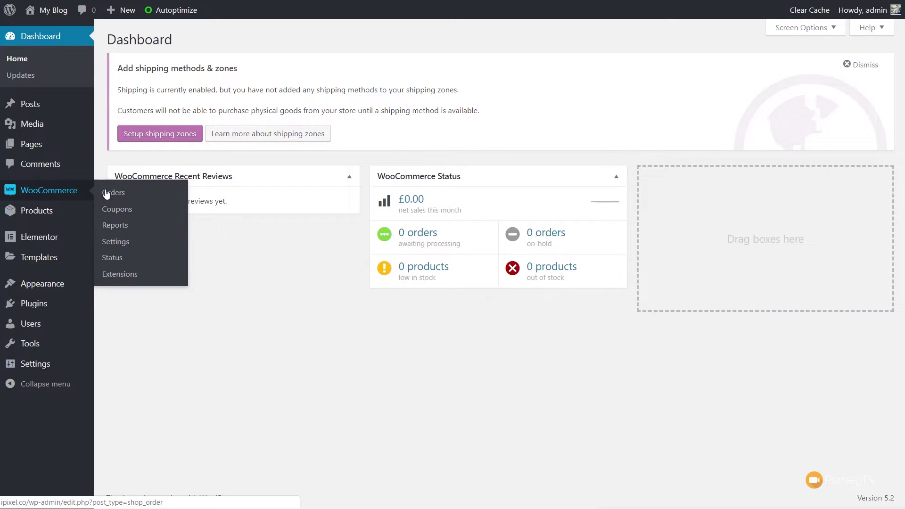
pyautogui.click(117, 241)
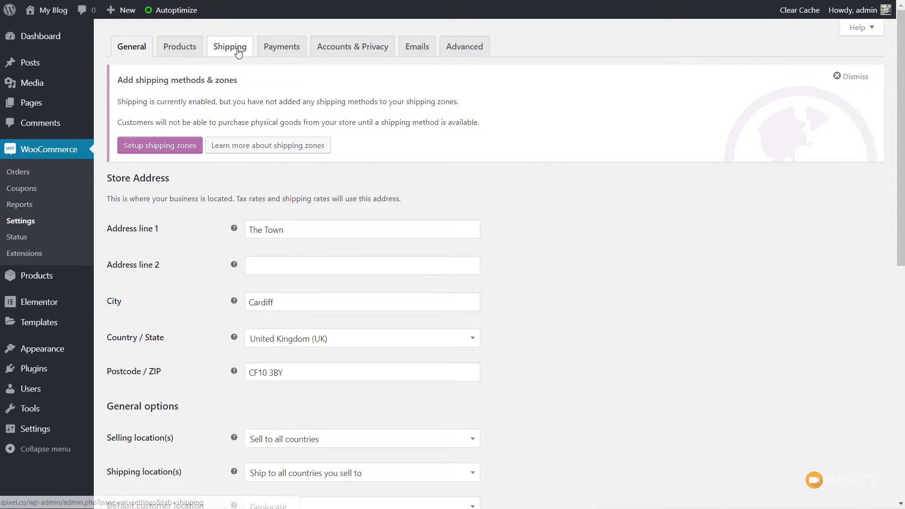
pyautogui.click(238, 53)
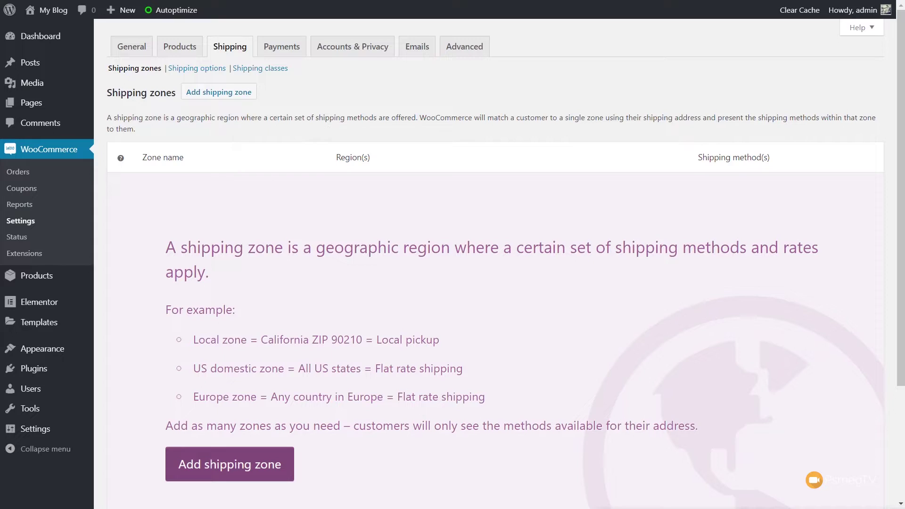
# In the general store settings, restrict selling locations to specific countries and choose United Kingdom (UK) and Ireland.
pyautogui.click(130, 56)
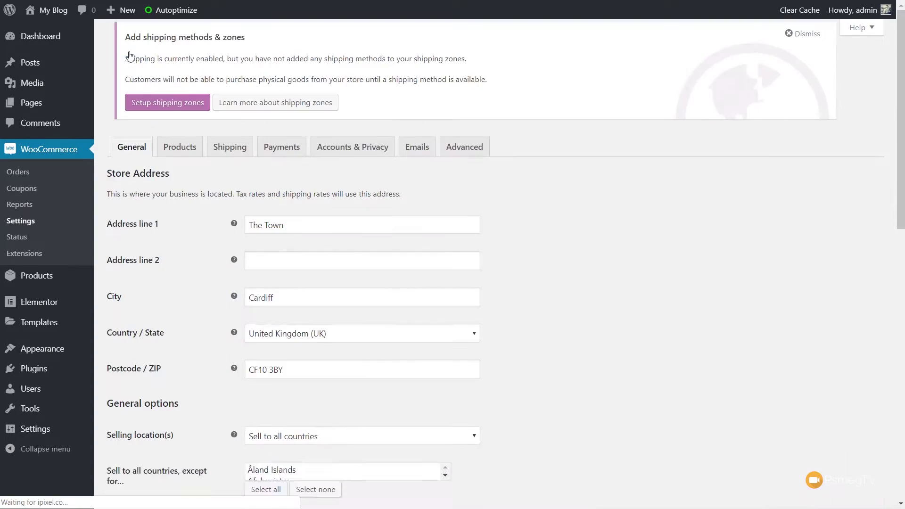
pyautogui.scroll(-3, 633, 333)
pyautogui.scroll(-1, 635, 337)
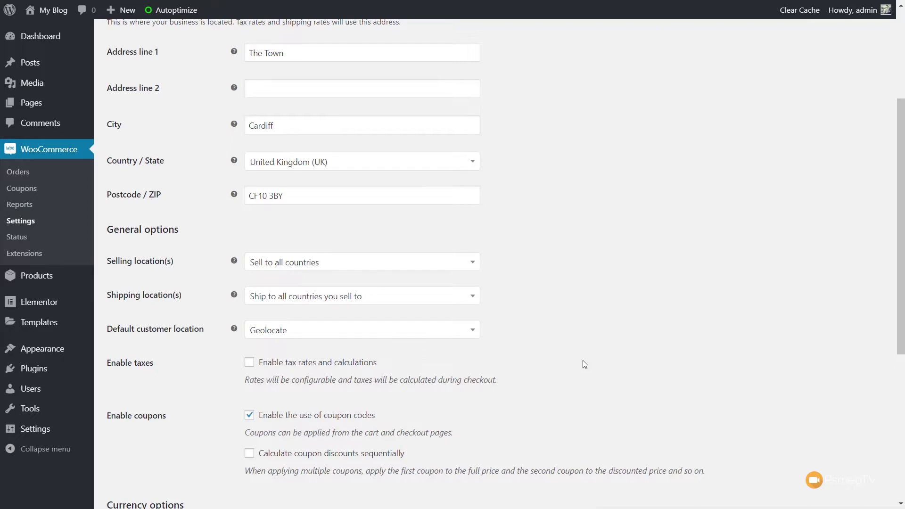
pyautogui.click(469, 262)
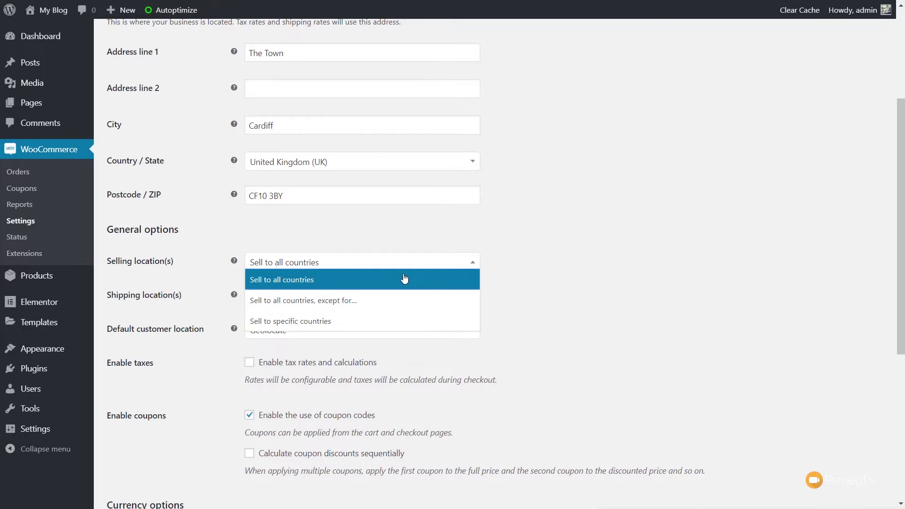
pyautogui.click(355, 324)
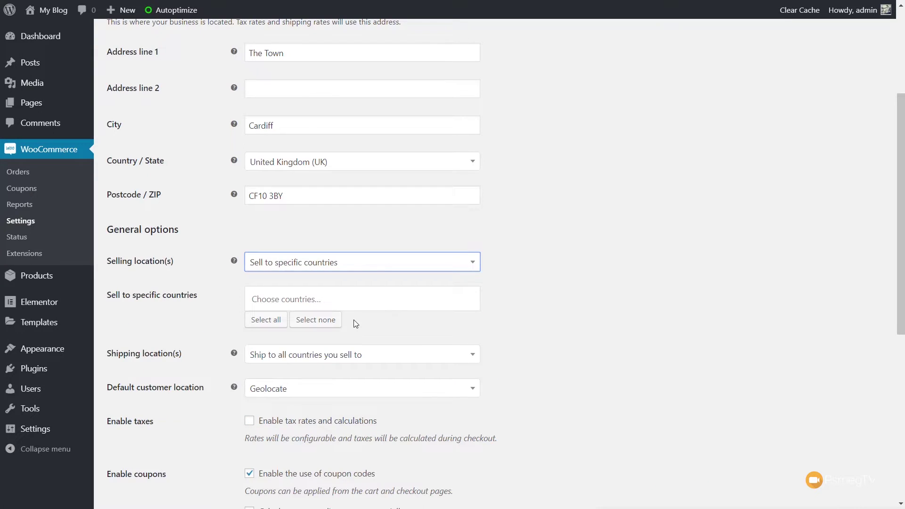
pyautogui.click(343, 304)
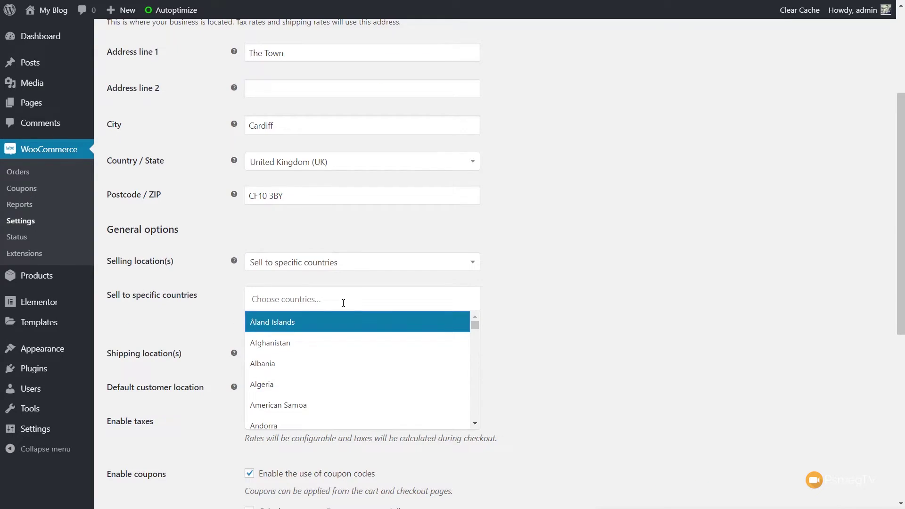
pyautogui.write('unite')
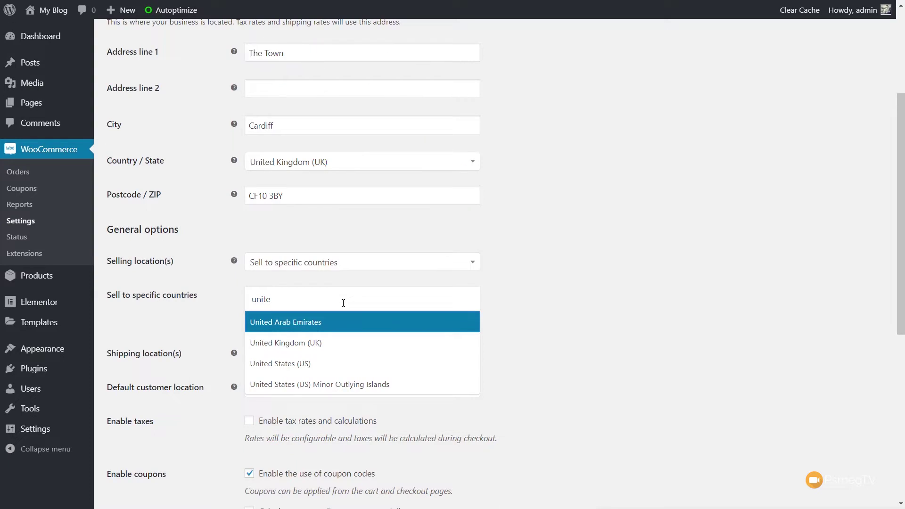
pyautogui.click(329, 346)
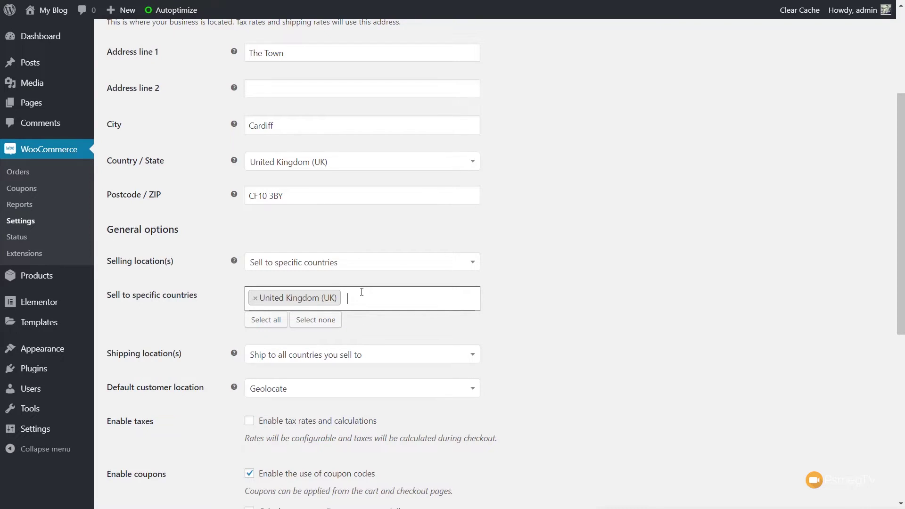
pyautogui.write('irela')
pyautogui.click(296, 317)
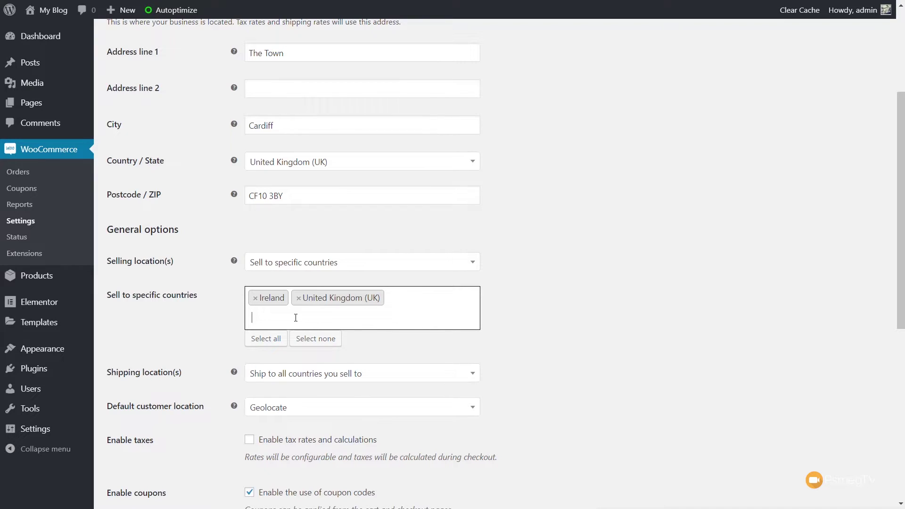
# Set the shipping locations to "Ship to all countries you sell to" and save the general settings.
pyautogui.click(322, 378)
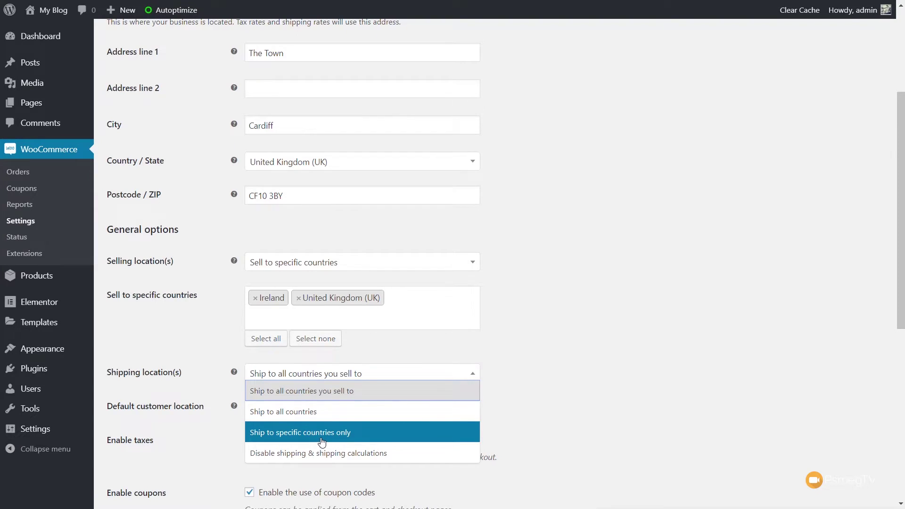
pyautogui.click(319, 398)
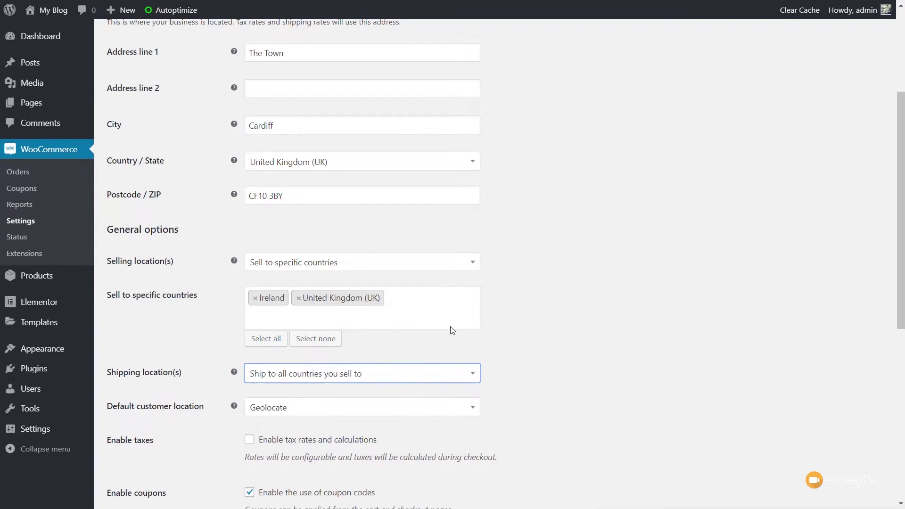
pyautogui.scroll(-8, 546, 332)
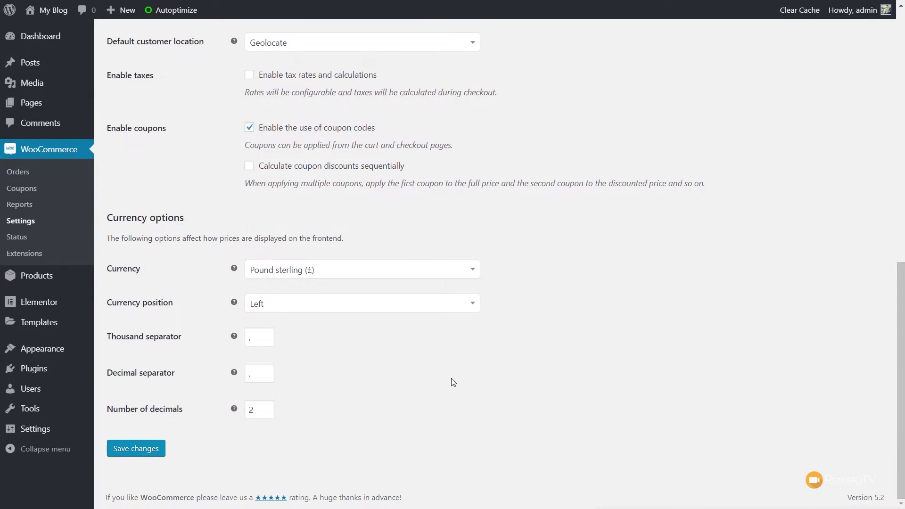
pyautogui.click(138, 448)
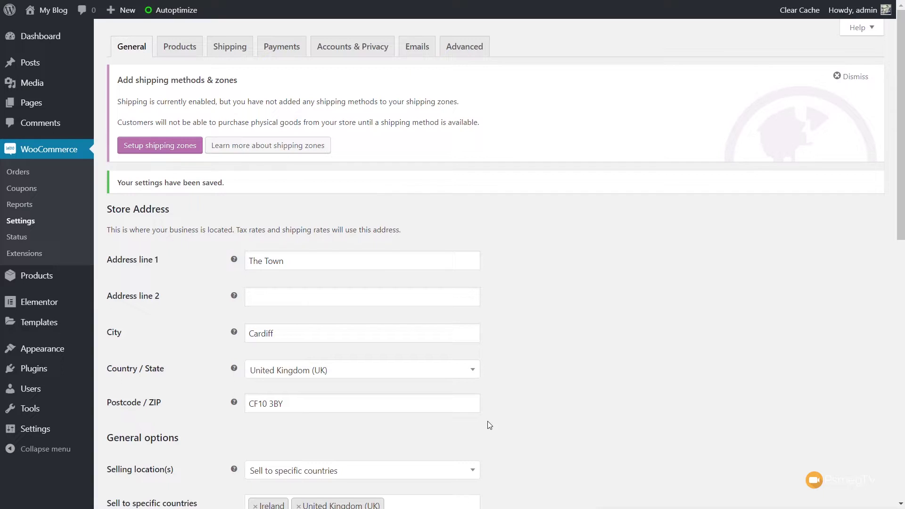
# Create a new shipping zone and look through the regions available for it without choosing one.
pyautogui.click(229, 52)
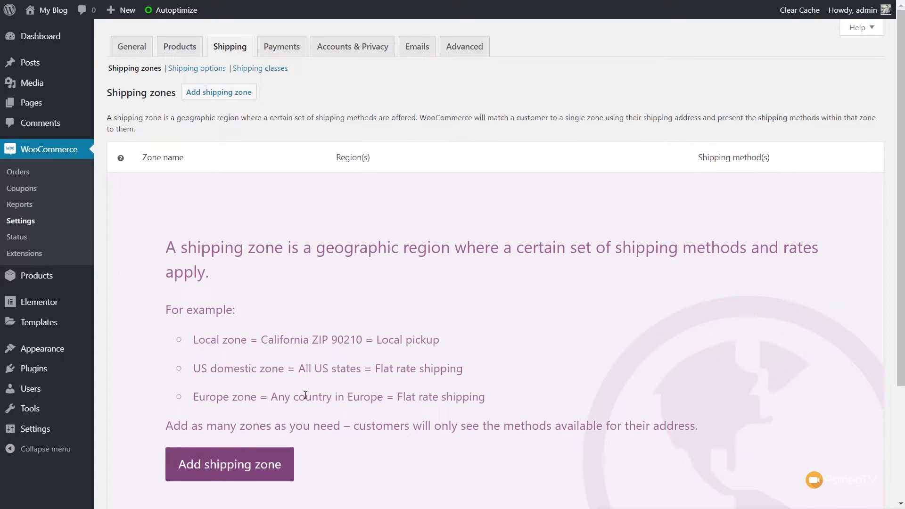
pyautogui.click(218, 463)
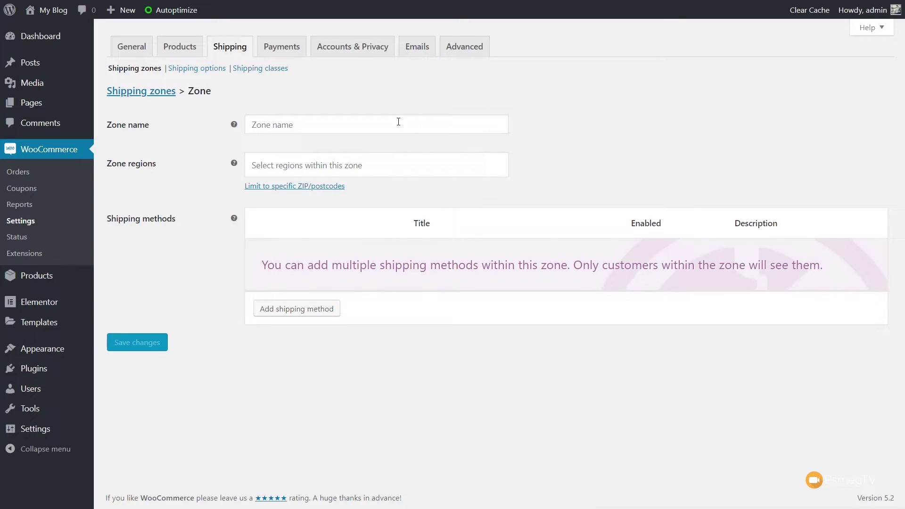
pyautogui.click(390, 164)
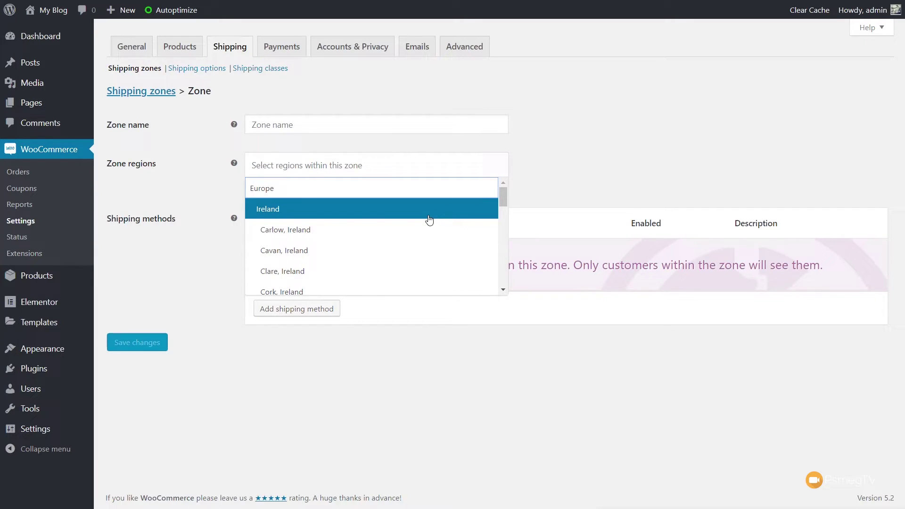
pyautogui.scroll(-5, 429, 220)
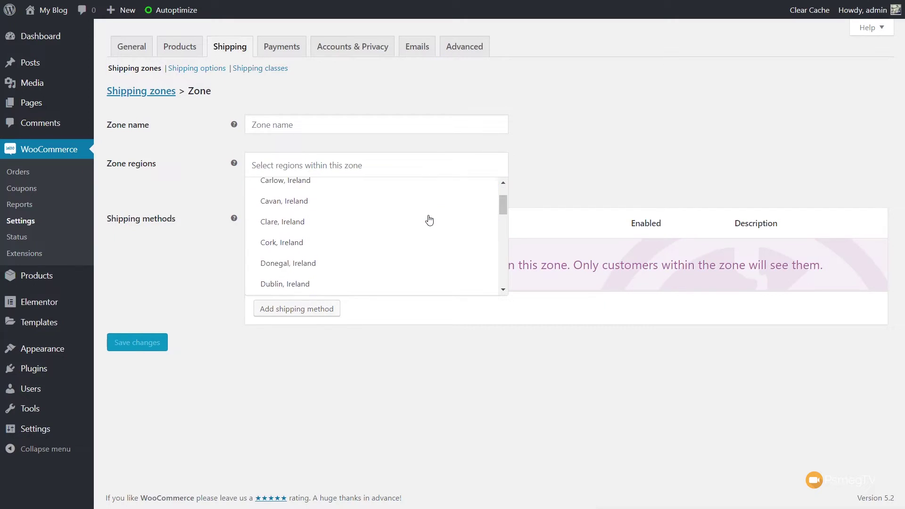
pyautogui.scroll(-5, 430, 220)
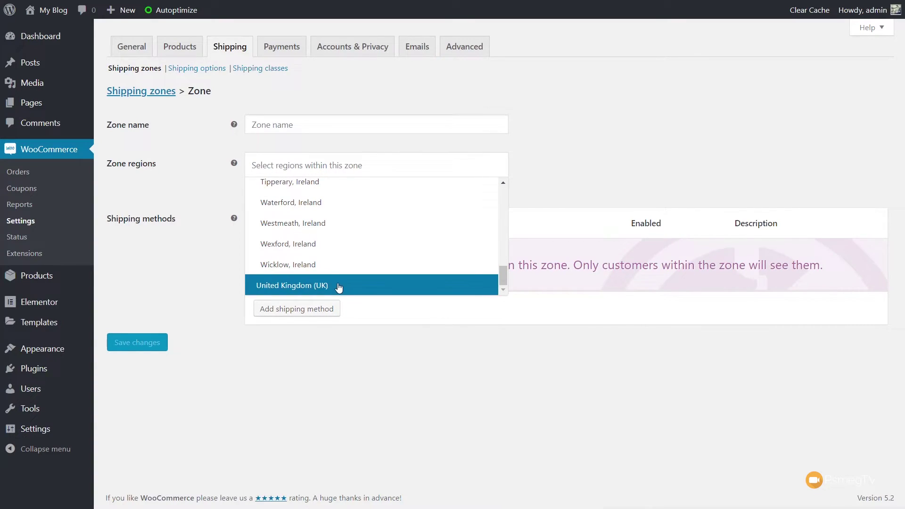
pyautogui.click(593, 126)
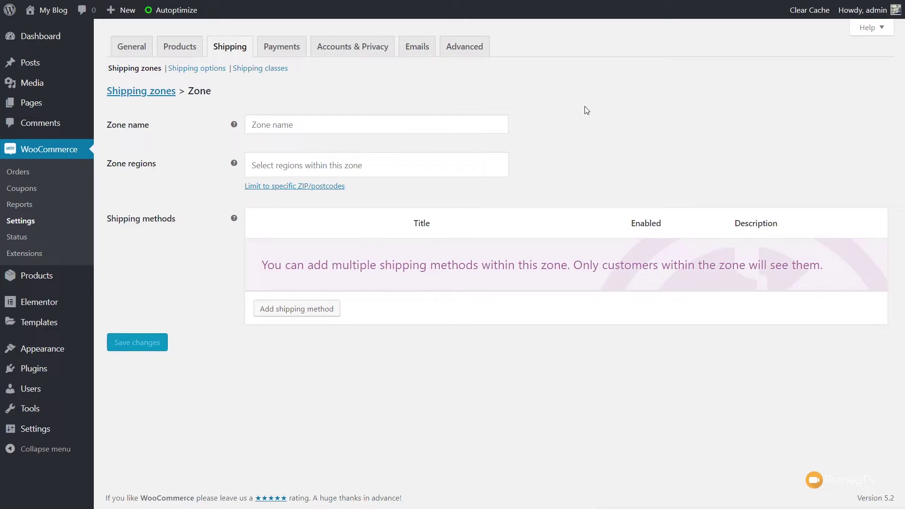
# Name the zone "UK Shipping", assign it the United Kingdom (UK) region and save it.
pyautogui.click(374, 123)
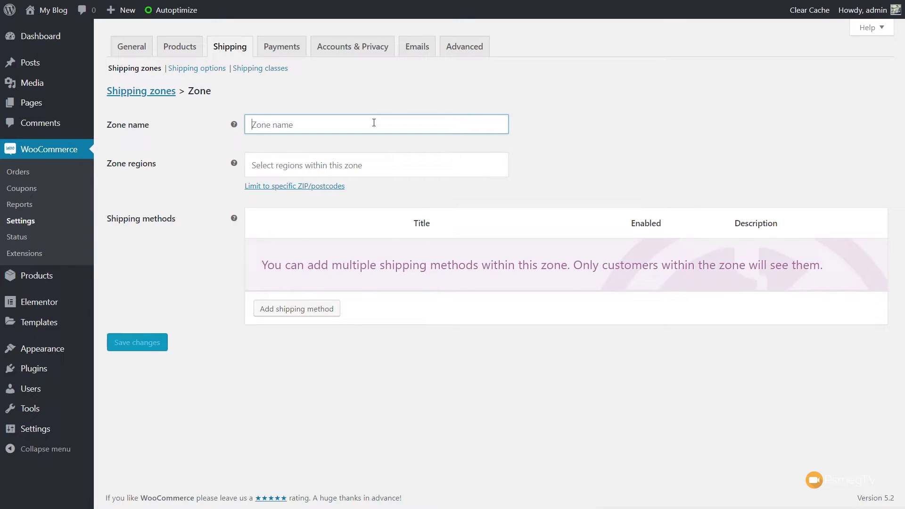
pyautogui.write('UK Shipping')
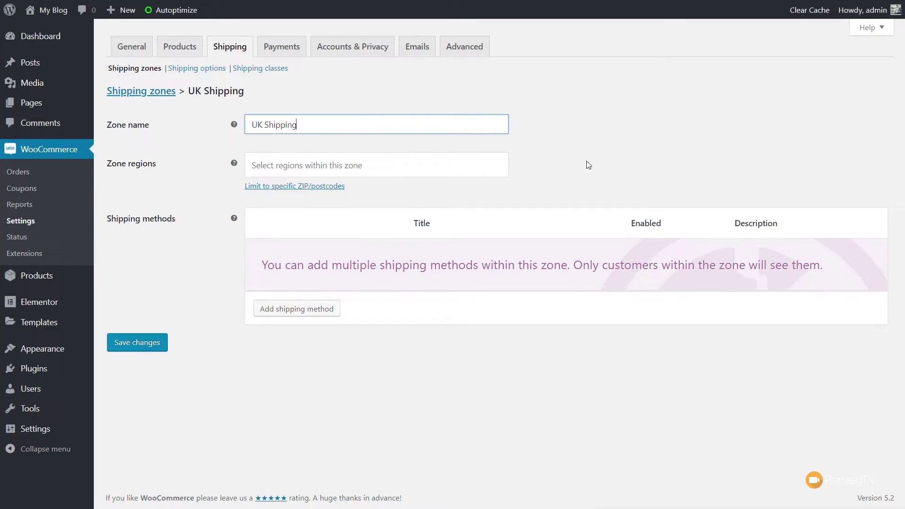
pyautogui.click(379, 159)
pyautogui.moveTo(502, 197); pyautogui.dragTo(512, 282)
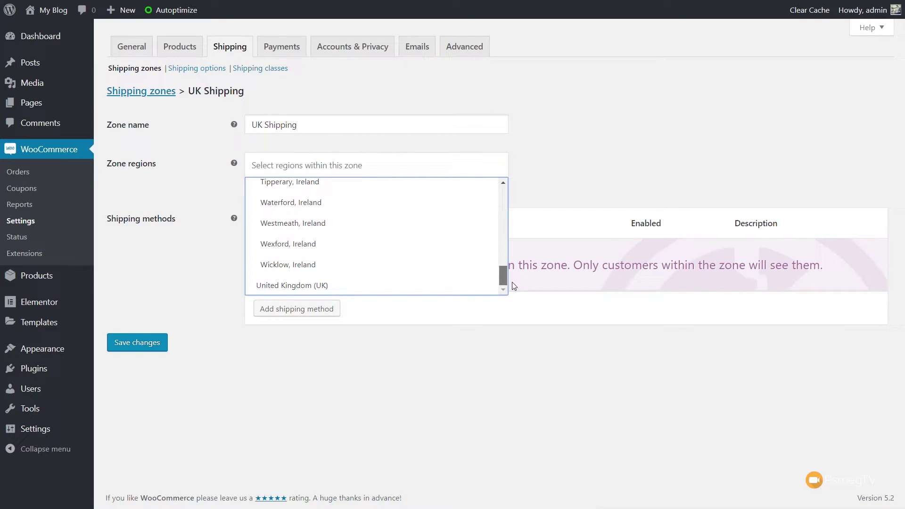
pyautogui.click(367, 285)
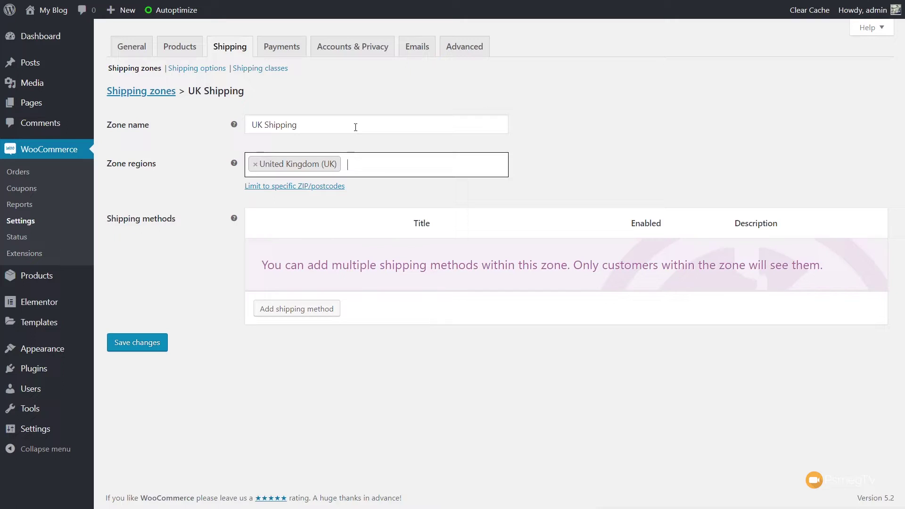
pyautogui.click(152, 350)
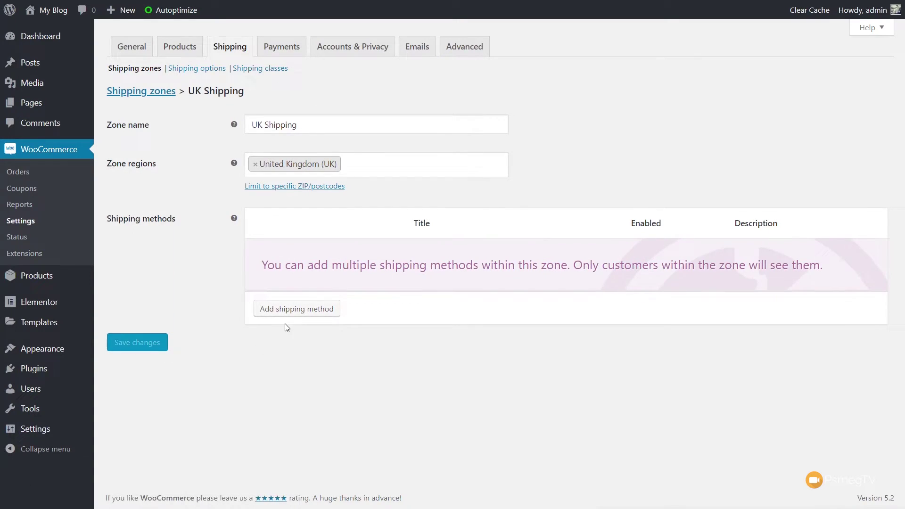
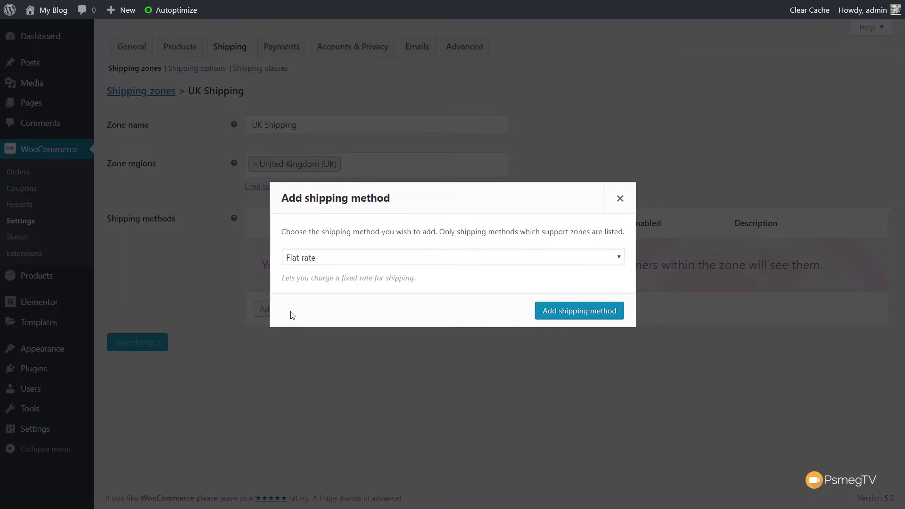
# Add a Flat rate shipping method to the UK Shipping zone.
pyautogui.click(421, 266)
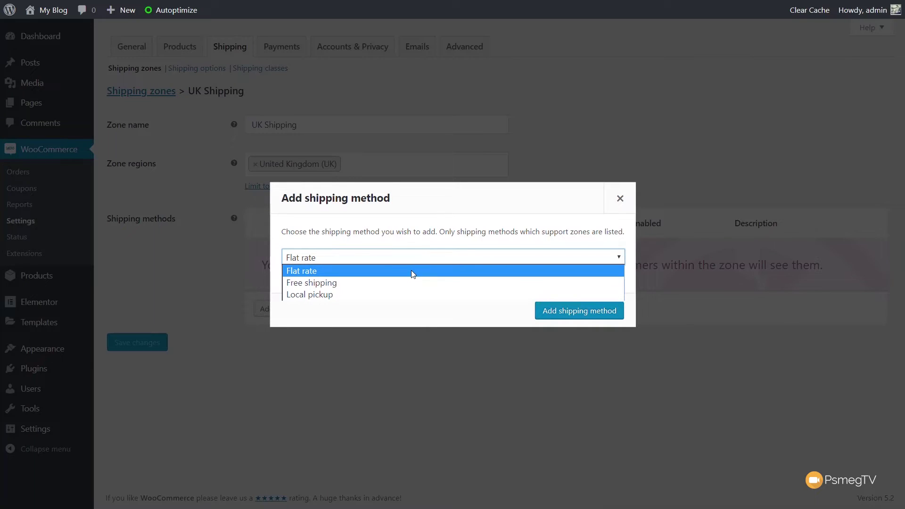
pyautogui.click(411, 270)
pyautogui.click(583, 310)
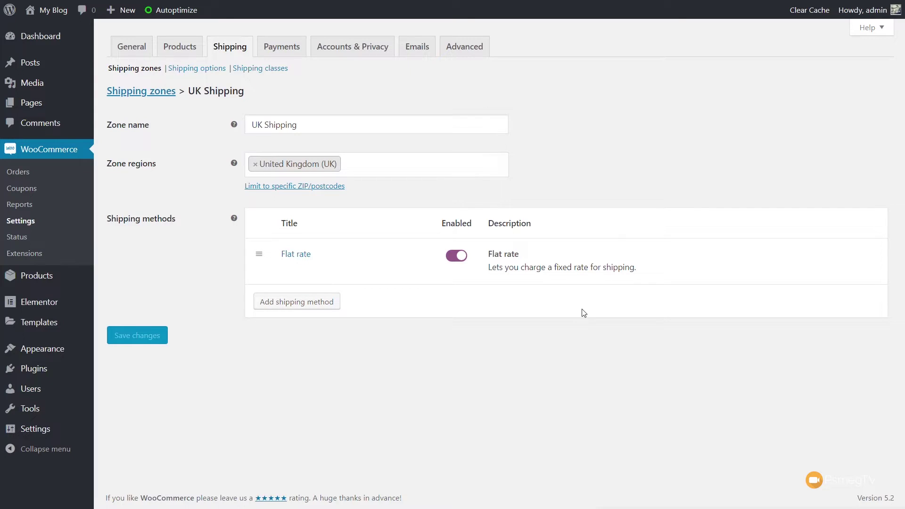
# Set the UK Shipping flat rate's tax status to None and its cost to 2,95, saving the method and the zone.
pyautogui.click(298, 255)
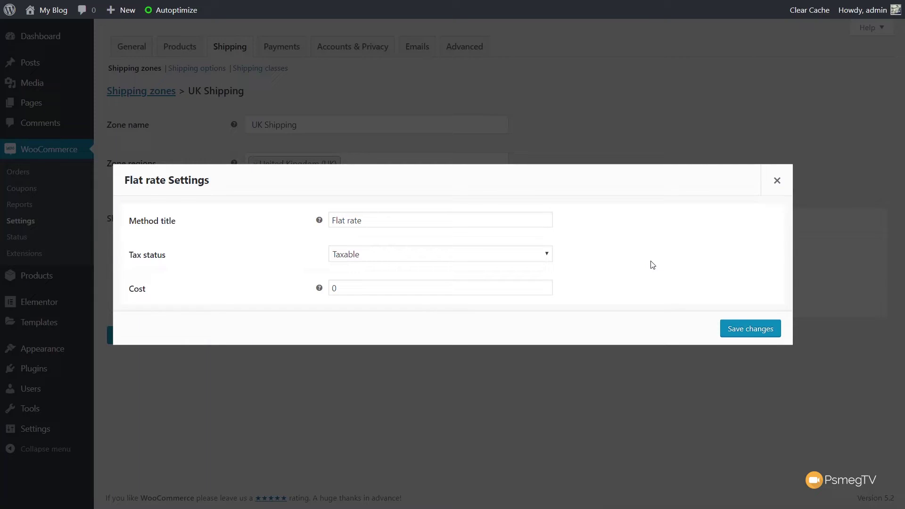
pyautogui.click(432, 256)
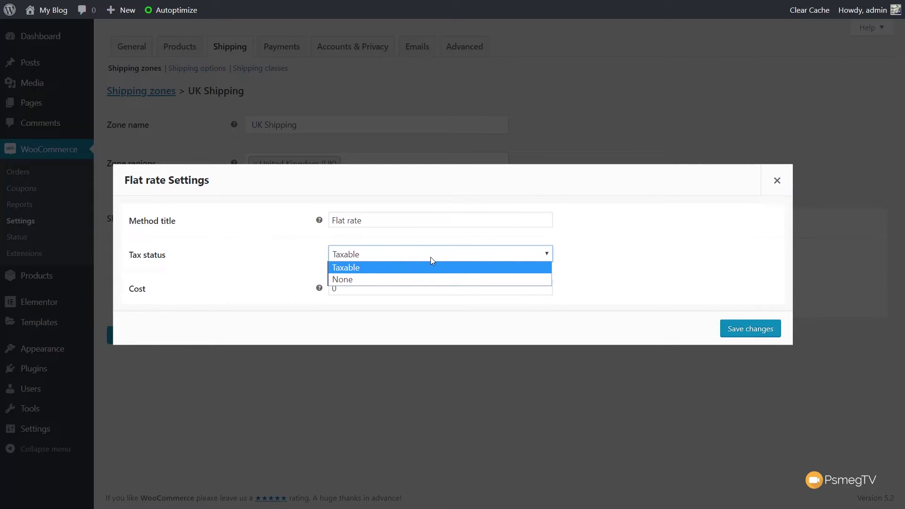
pyautogui.click(364, 272)
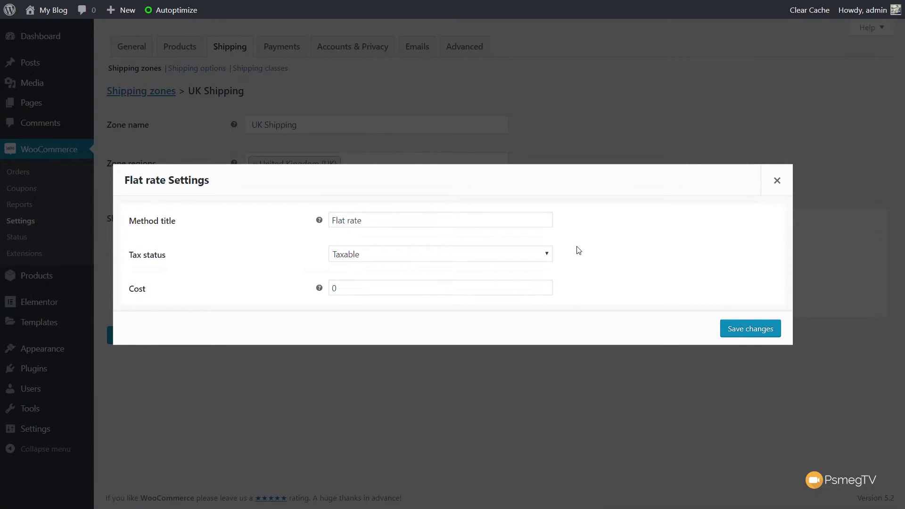
pyautogui.click(536, 256)
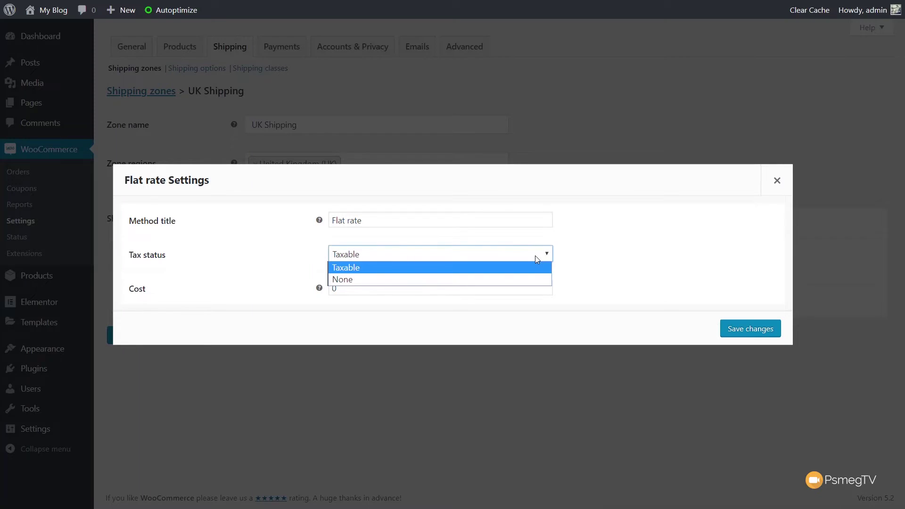
pyautogui.click(461, 279)
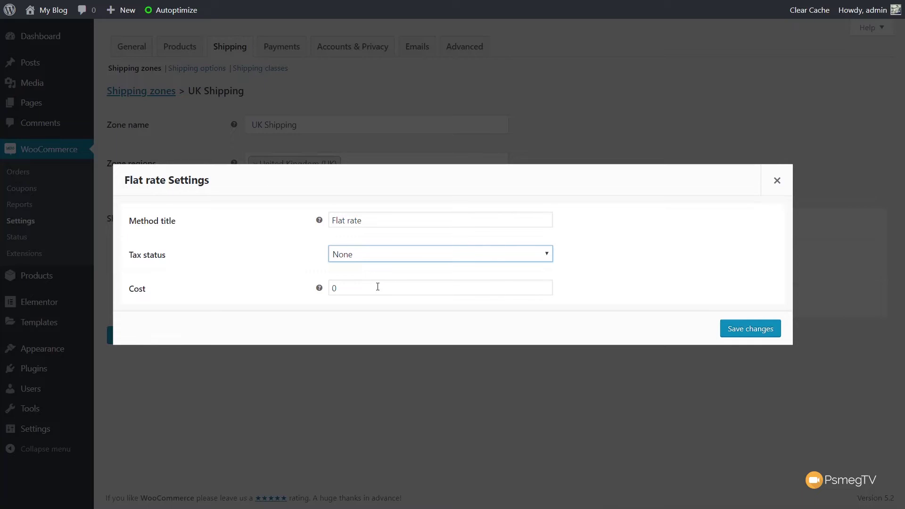
pyautogui.moveTo(378, 287); pyautogui.dragTo(332, 289)
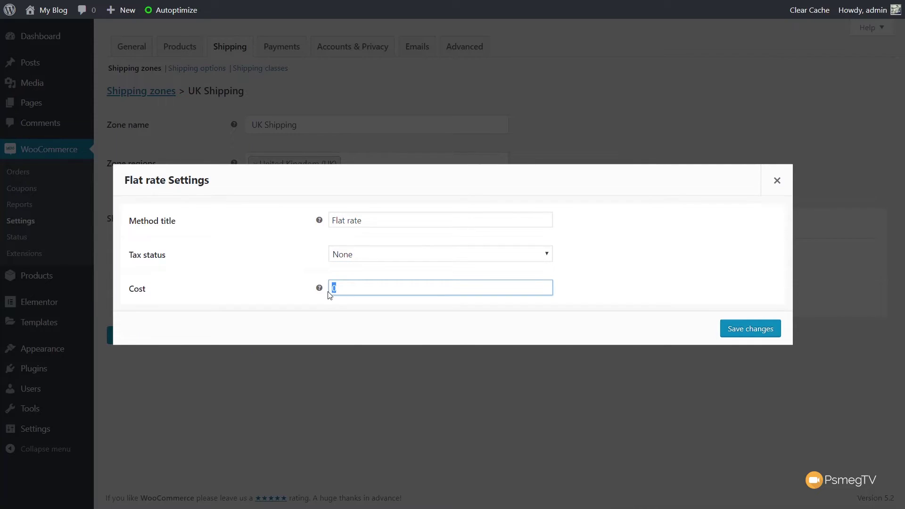
pyautogui.write('2,95')
pyautogui.click(737, 334)
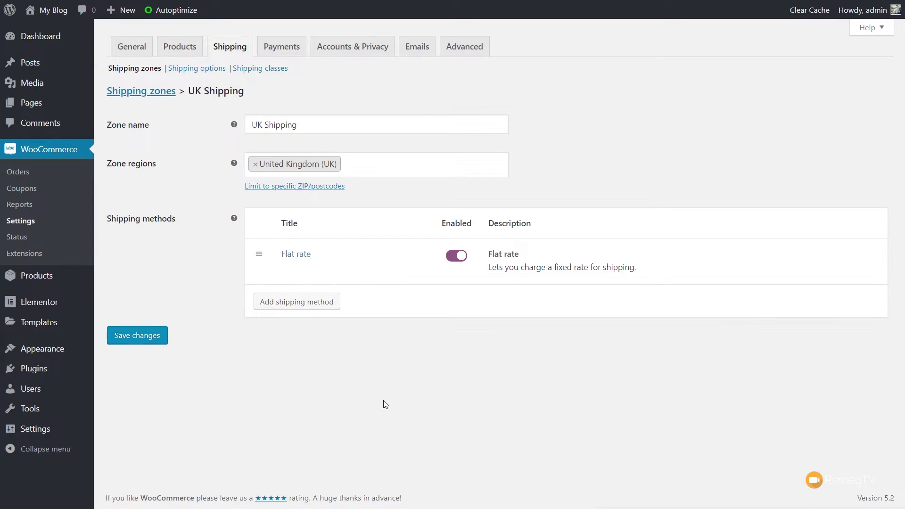
pyautogui.click(147, 335)
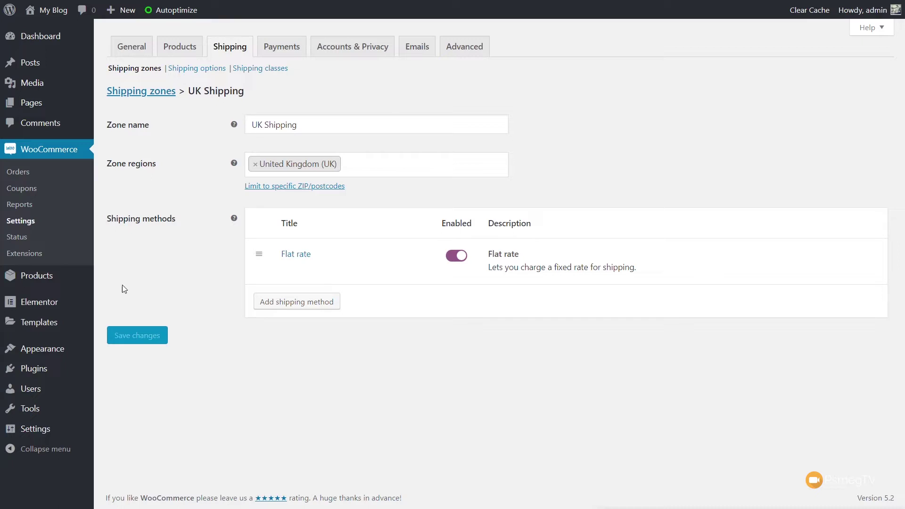
# Create a shipping zone named "Ireland Shipping" for the Ireland region with a Flat rate shipping method.
pyautogui.click(148, 94)
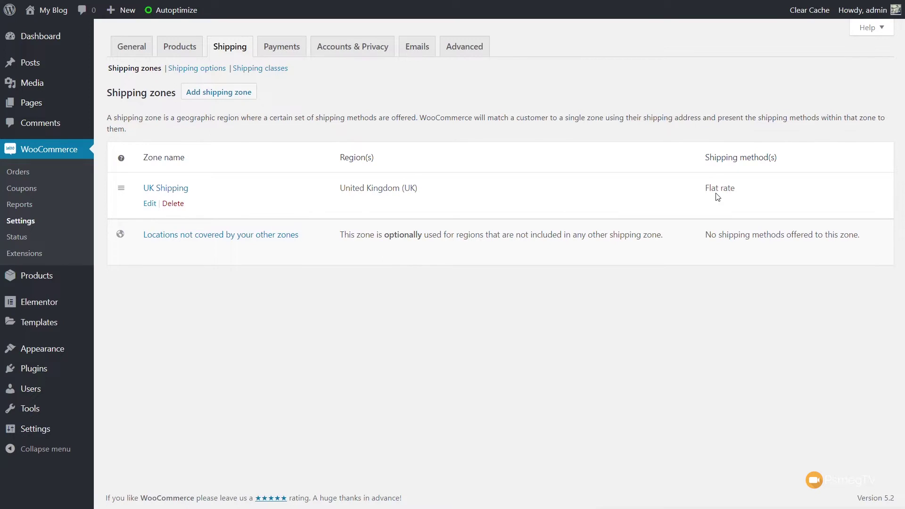
pyautogui.click(216, 95)
pyautogui.click(317, 127)
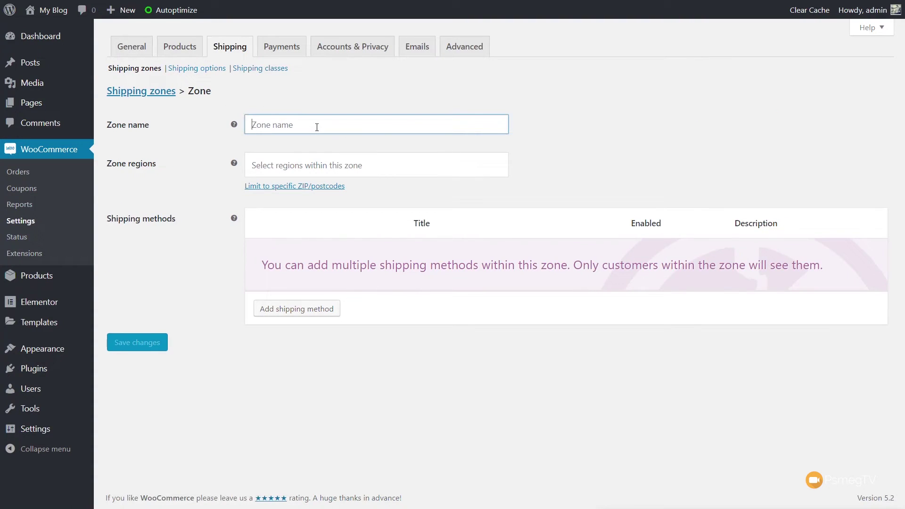
pyautogui.write('Ir')
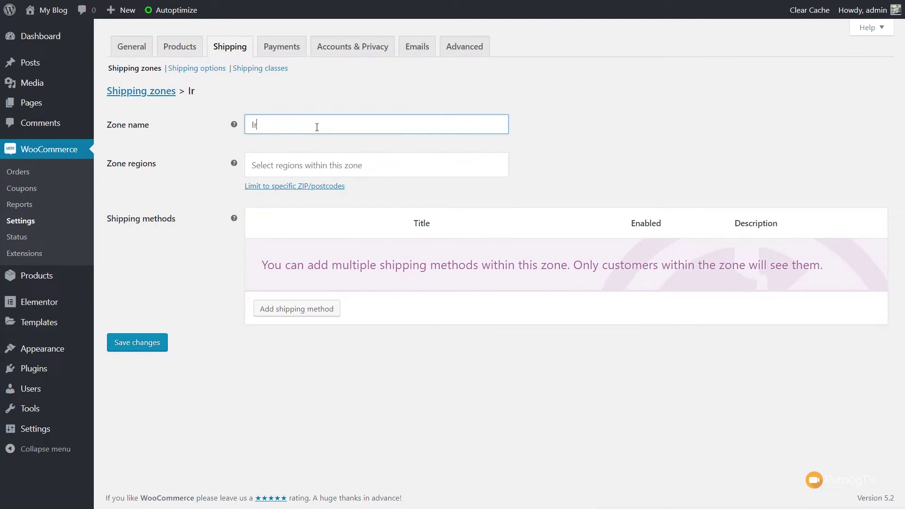
pyautogui.write('eland Shipping')
pyautogui.click(302, 158)
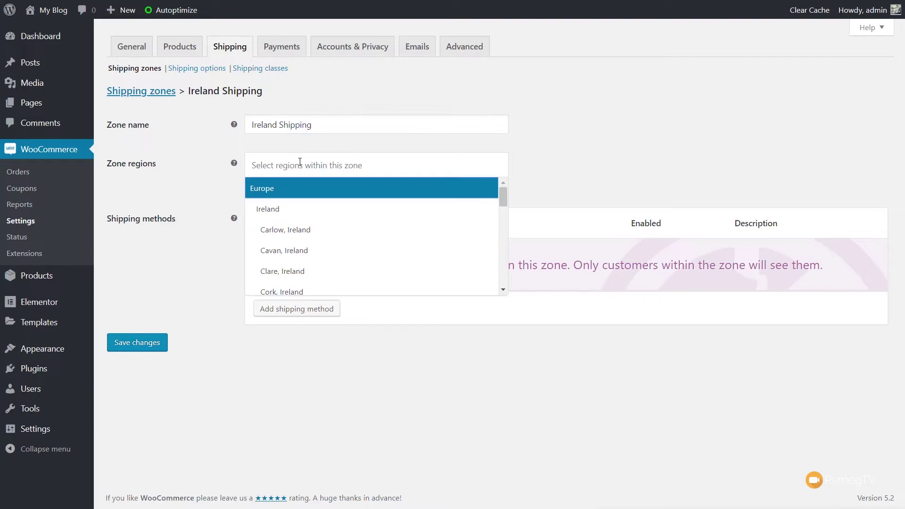
pyautogui.click(288, 209)
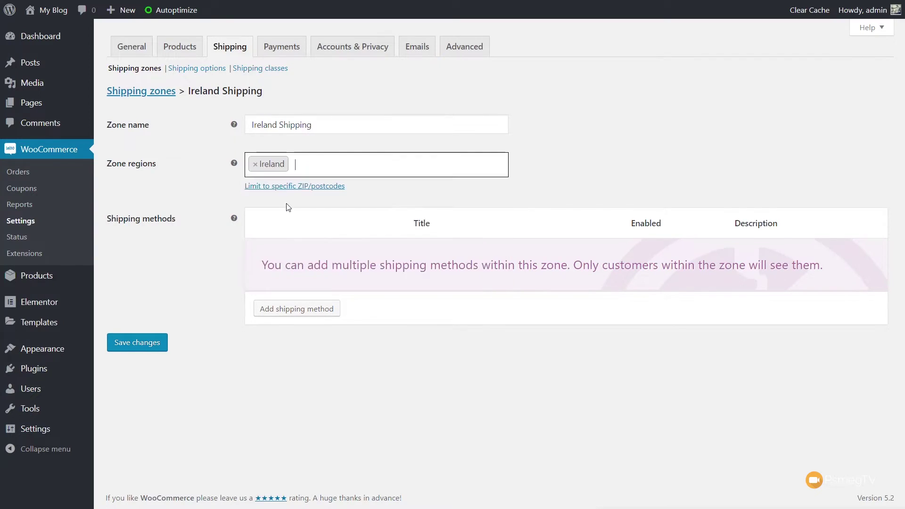
pyautogui.click(298, 309)
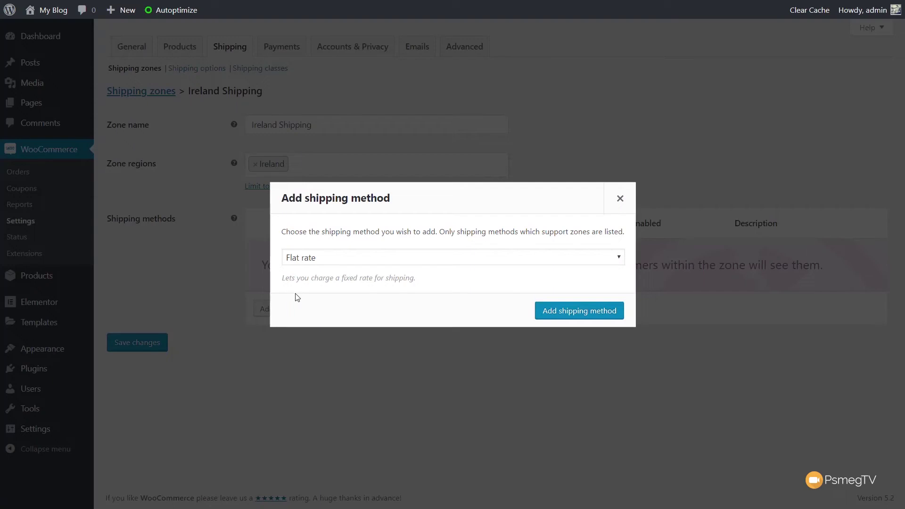
pyautogui.click(571, 312)
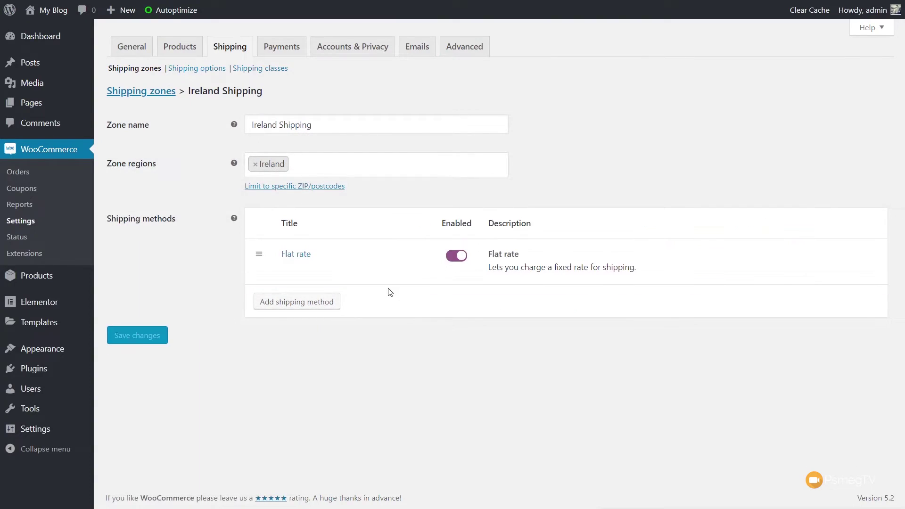
# Set the Ireland Shipping flat rate's cost to 4.95 and its tax status to None, and save the method.
pyautogui.click(288, 271)
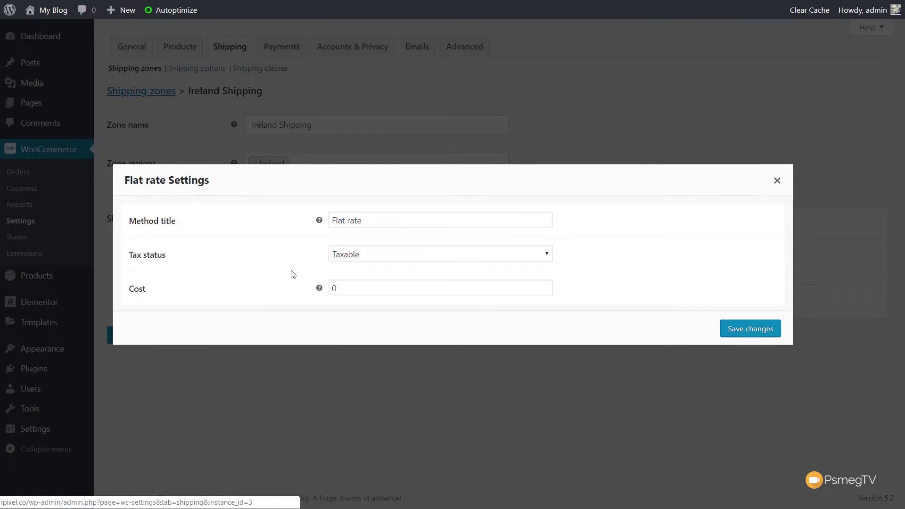
pyautogui.moveTo(343, 283); pyautogui.dragTo(330, 289)
pyautogui.write('4.95')
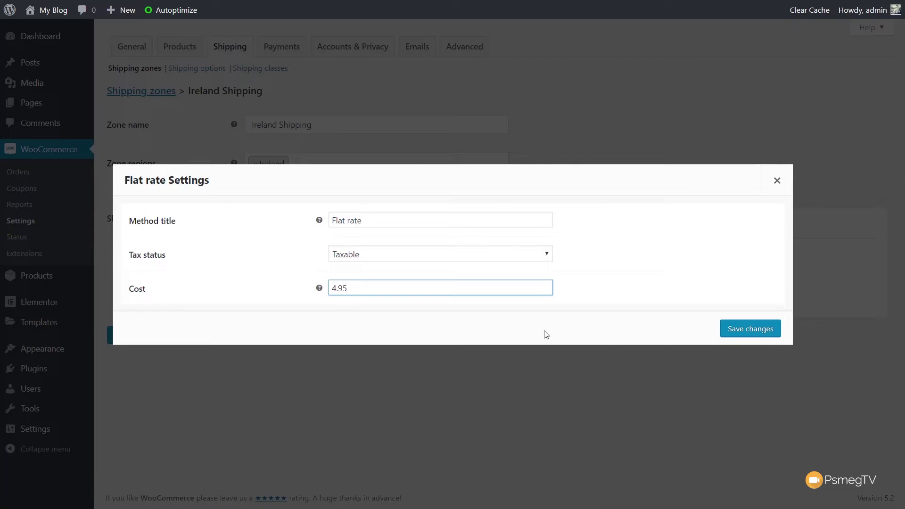
pyautogui.click(522, 255)
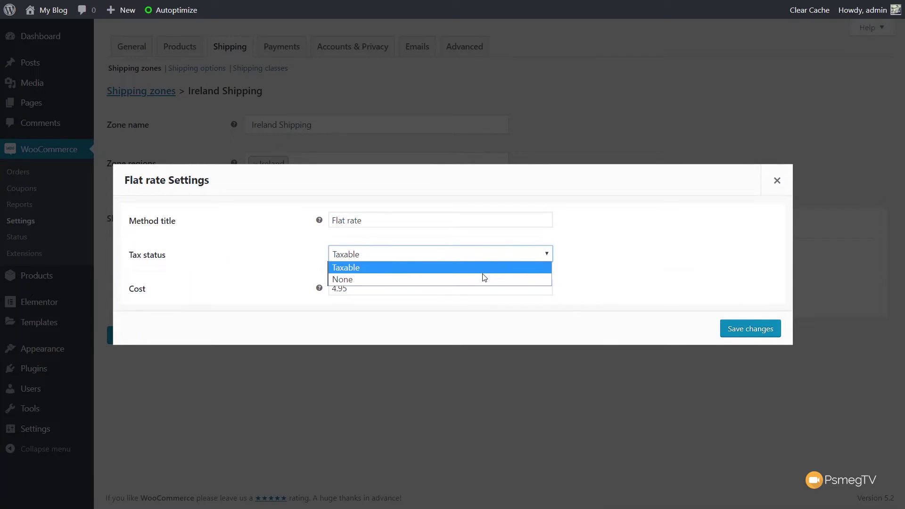
pyautogui.click(481, 279)
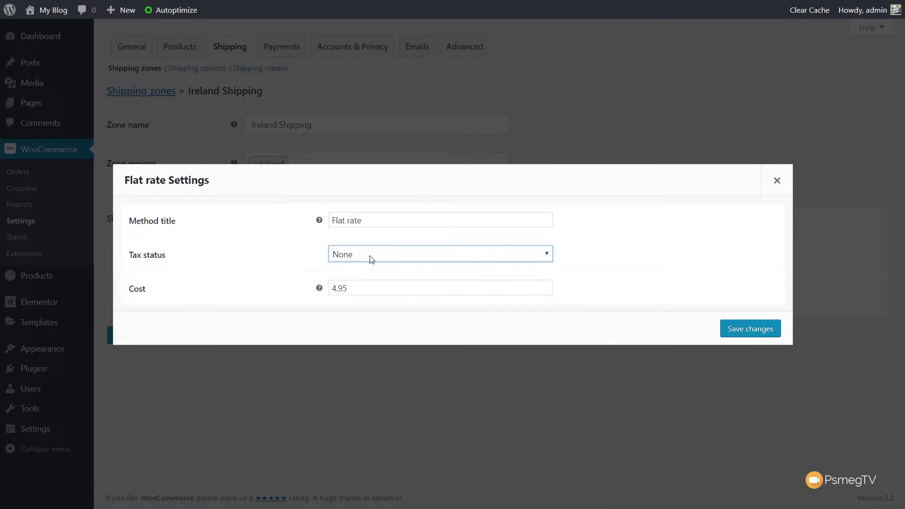
pyautogui.click(752, 330)
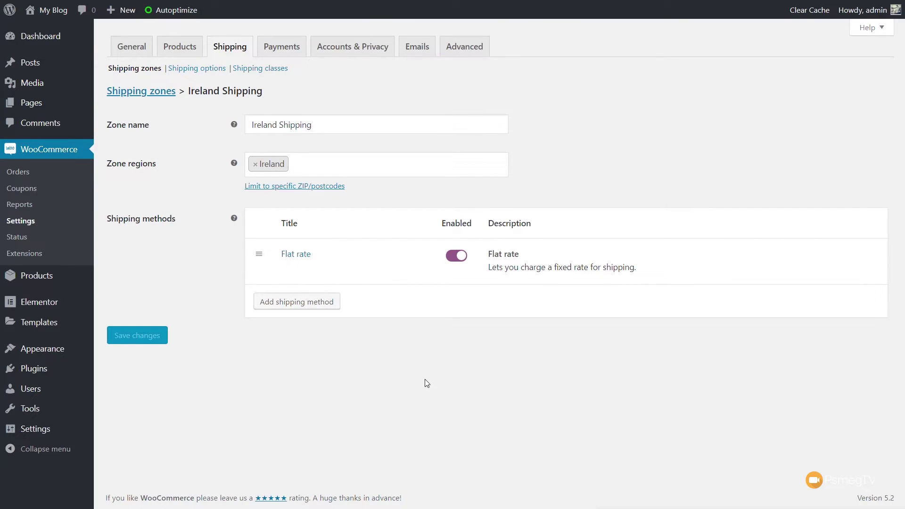
# Create another shipping zone named "Free UK Shipping" and assign it the United Kingdom (UK) region.
pyautogui.click(145, 94)
pyautogui.moveTo(204, 190)
pyautogui.moveTo(219, 229)
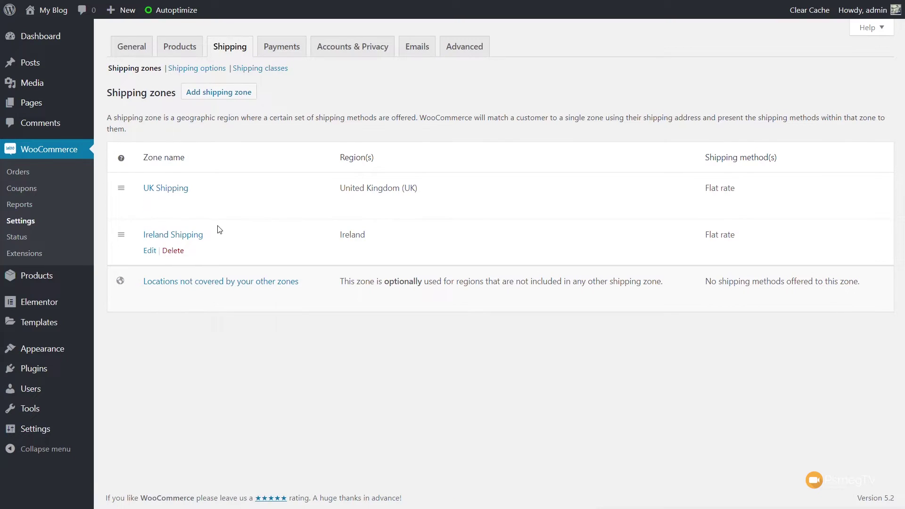
pyautogui.moveTo(182, 300)
pyautogui.click(223, 100)
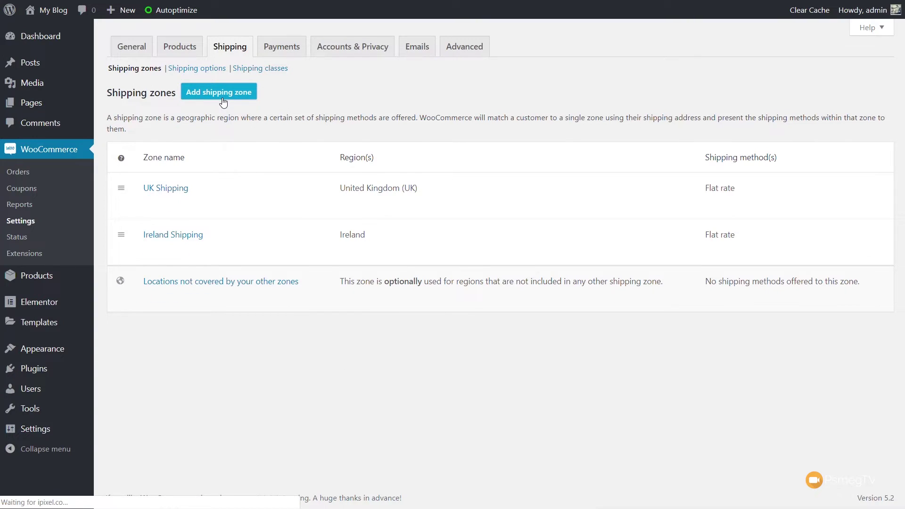
pyautogui.click(286, 127)
pyautogui.write('Free UK Shipping')
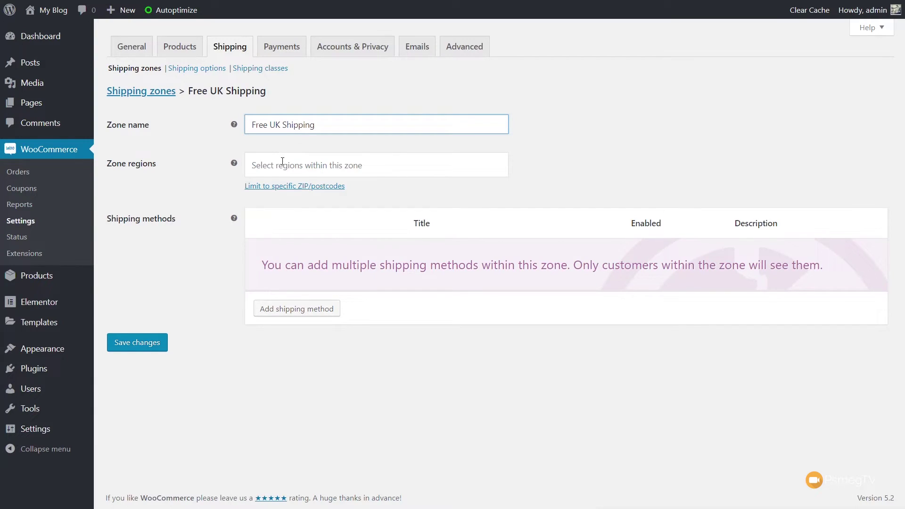
pyautogui.click(283, 160)
pyautogui.scroll(-1, 502, 200)
pyautogui.moveTo(502, 199); pyautogui.dragTo(507, 278)
pyautogui.scroll(-1, 505, 279)
pyautogui.click(387, 283)
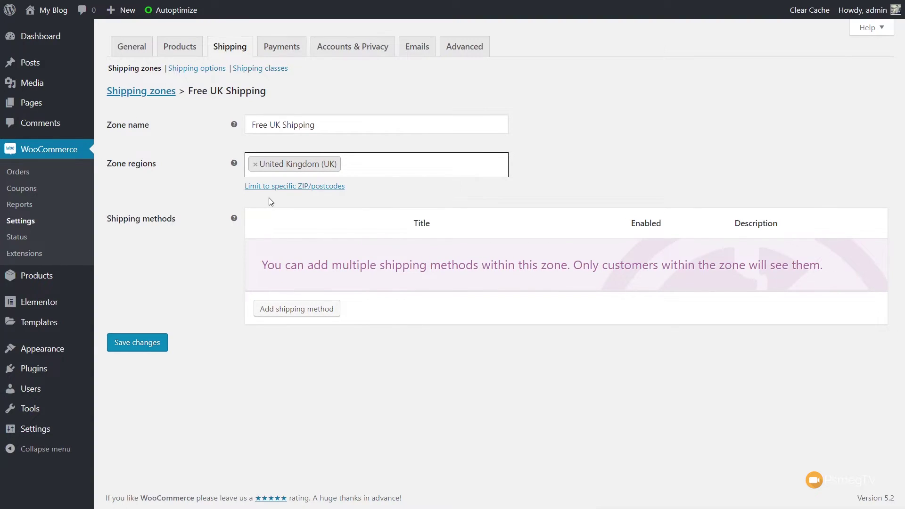
pyautogui.click(561, 366)
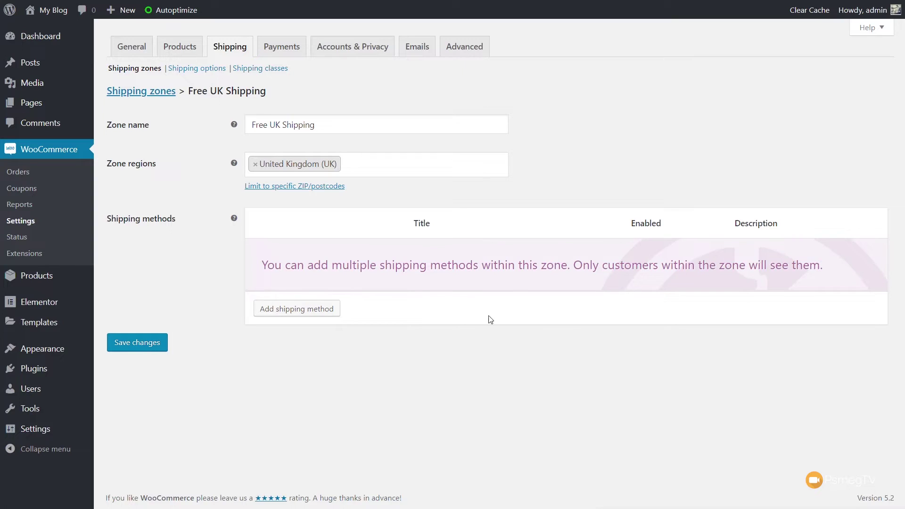
# Add a Free shipping method to the Free UK Shipping zone.
pyautogui.click(297, 309)
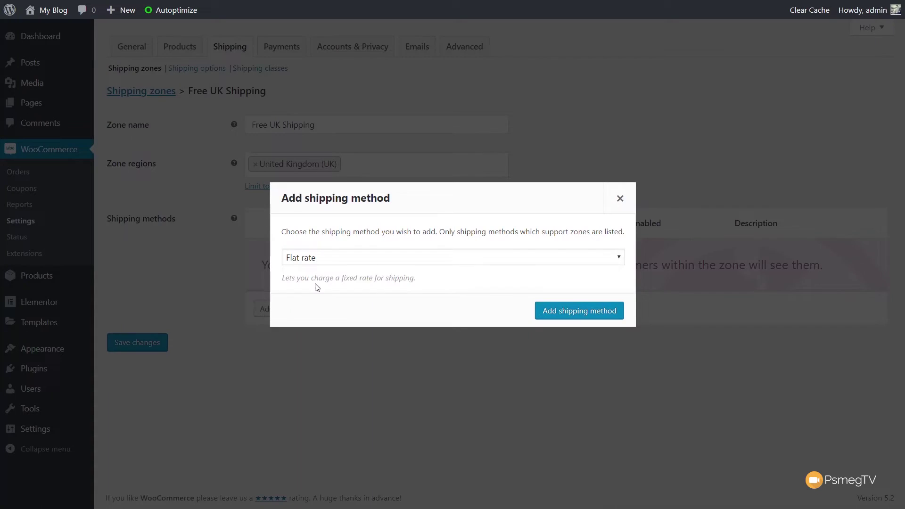
pyautogui.click(321, 262)
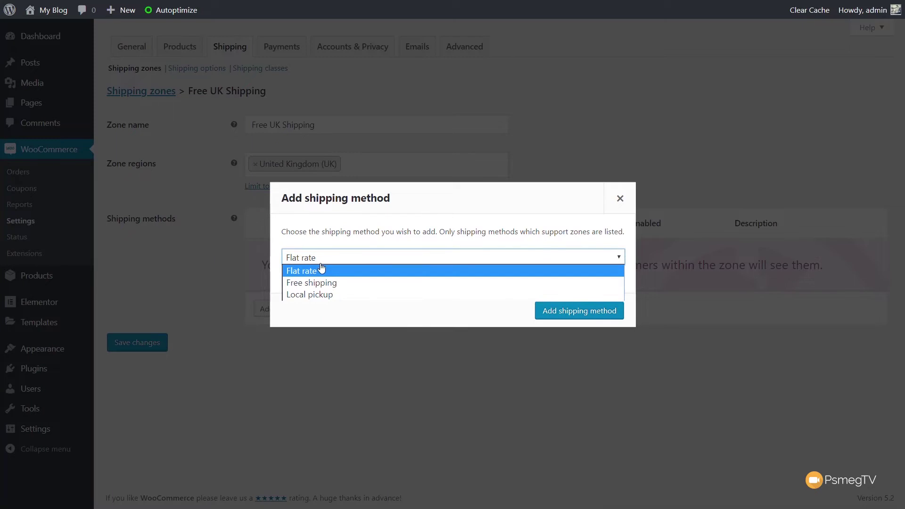
pyautogui.click(333, 283)
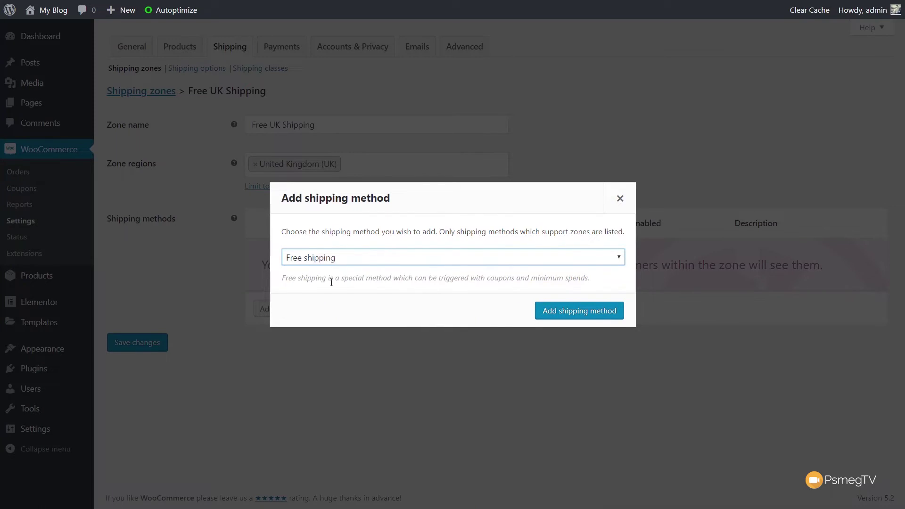
pyautogui.click(599, 313)
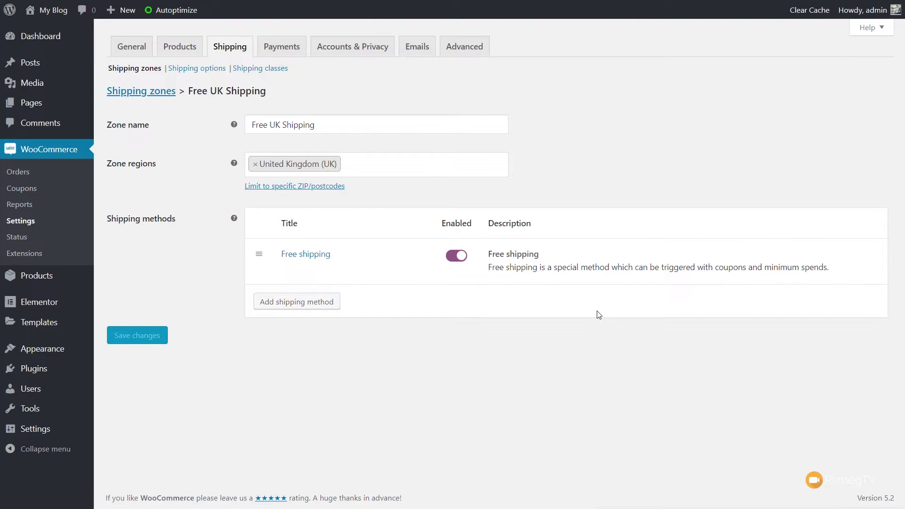
# Make free shipping require "A minimum order amount" of 50 and save the method settings.
pyautogui.click(291, 256)
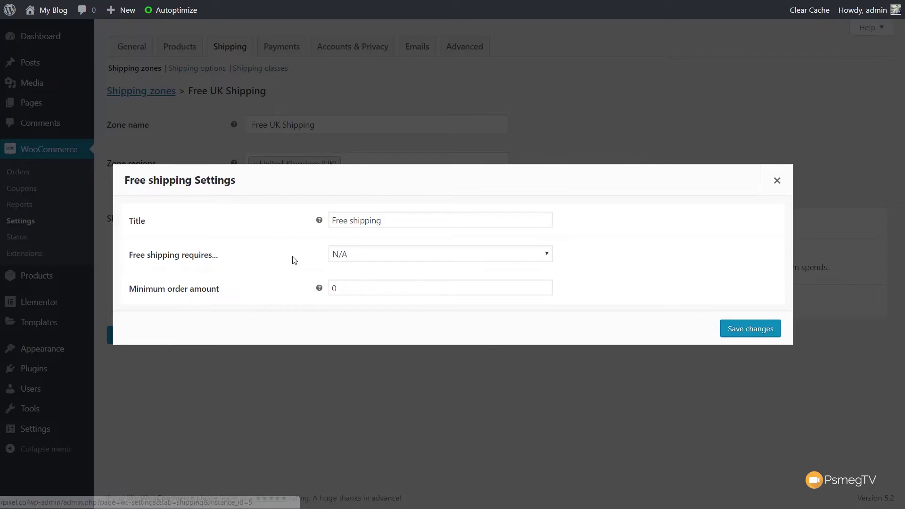
pyautogui.click(355, 257)
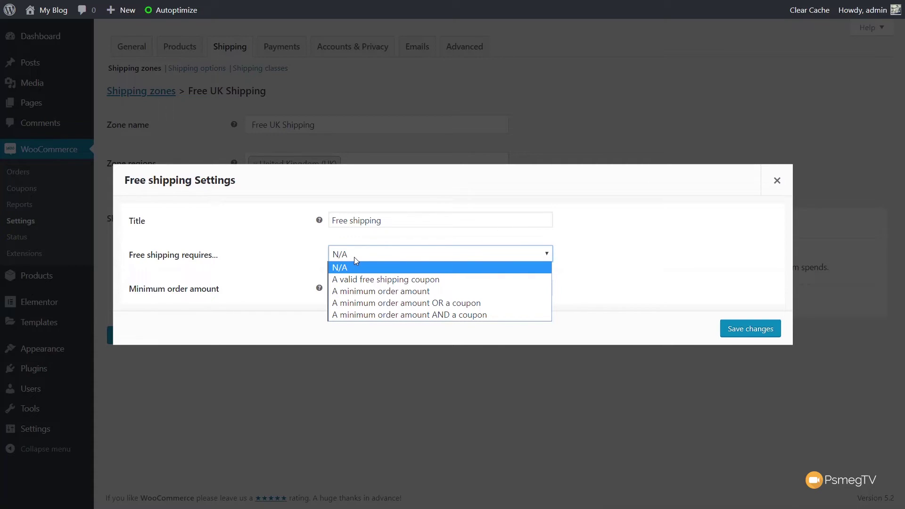
pyautogui.click(359, 291)
pyautogui.click(356, 289)
pyautogui.write('500')
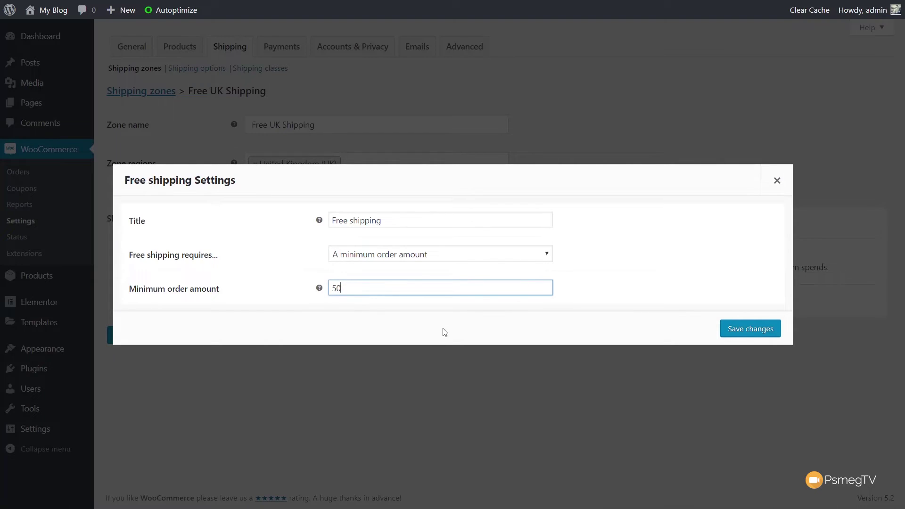
pyautogui.click(753, 330)
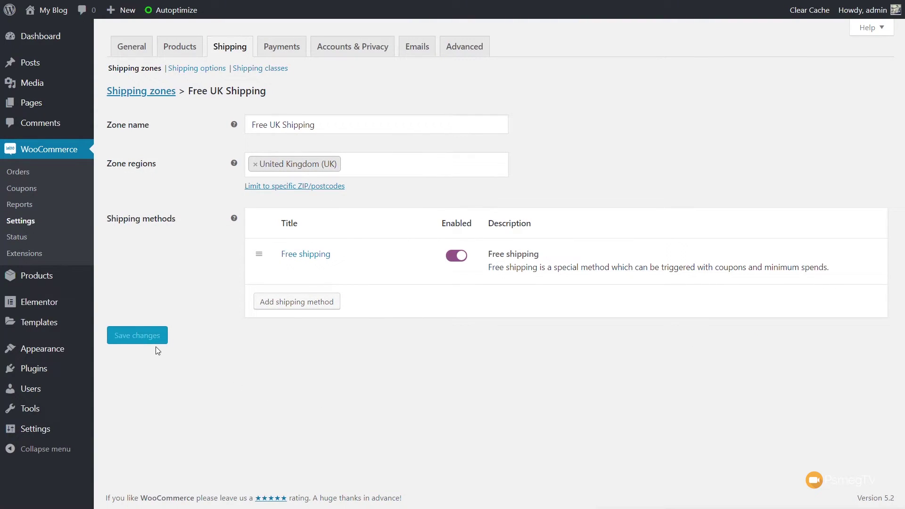
# Return to the shipping zones list and open the Flat rate method settings of the UK Shipping zone.
pyautogui.click(133, 92)
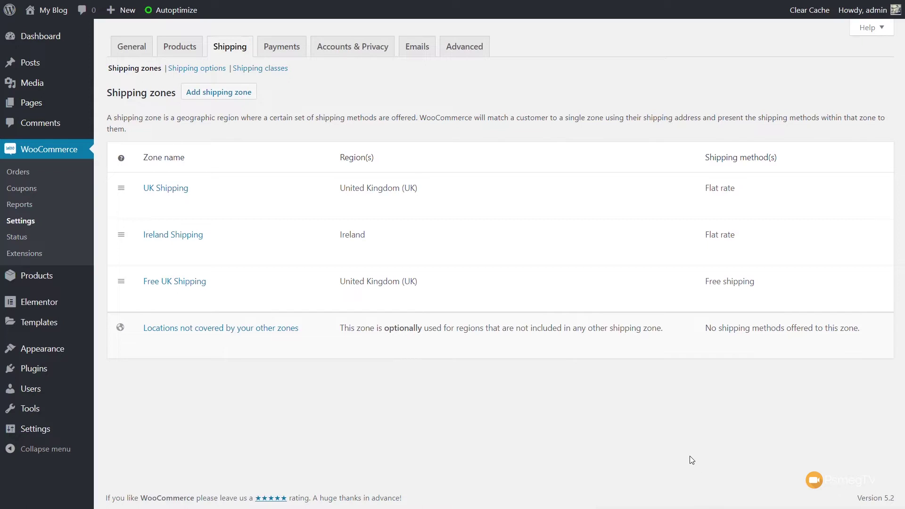
pyautogui.moveTo(245, 190)
pyautogui.click(149, 205)
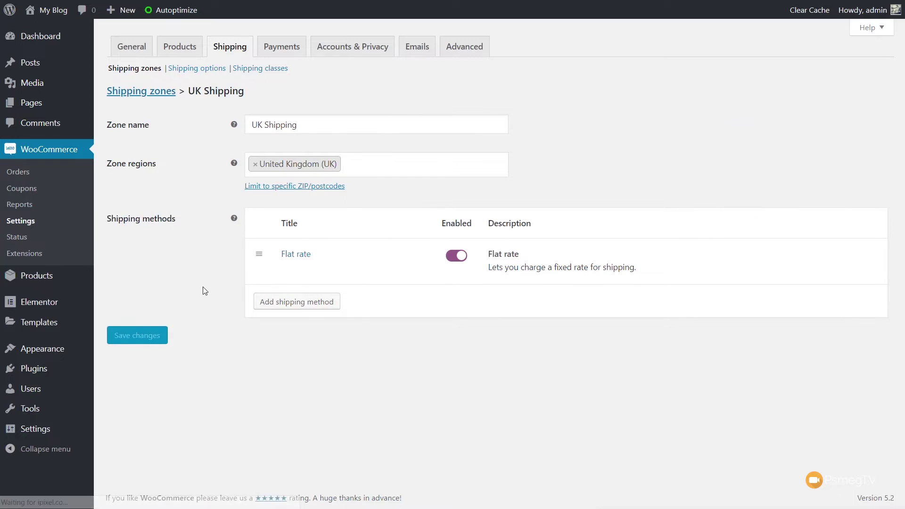
pyautogui.click(289, 270)
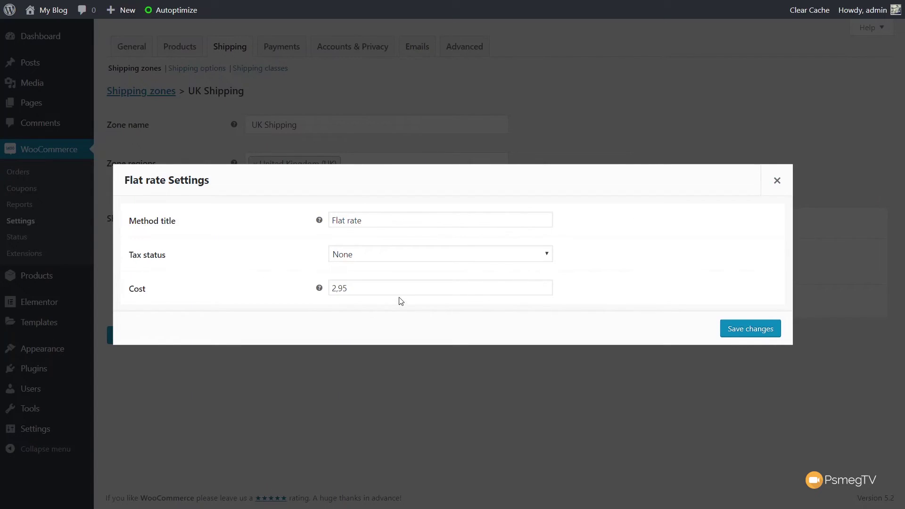
# Make the UK flat rate cost scale with quantity by entering the formula [qty]*2.95.
pyautogui.click(379, 291)
pyautogui.click(340, 297)
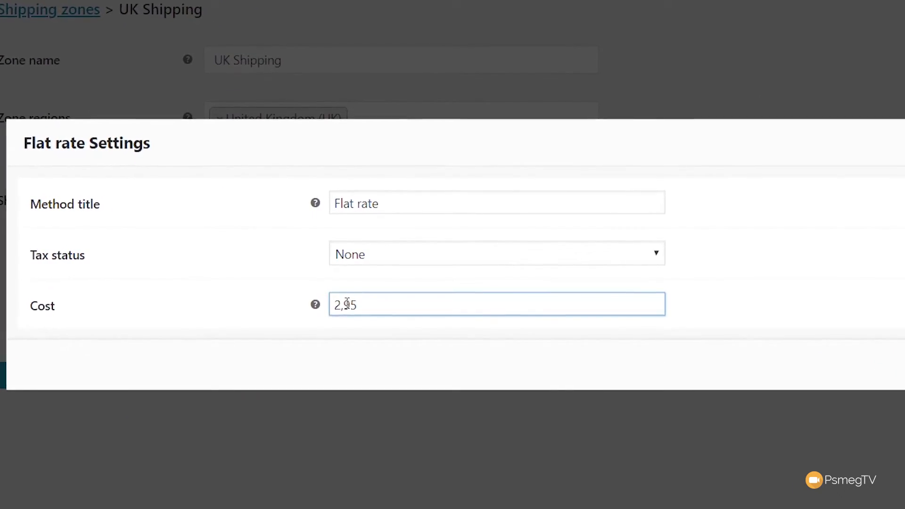
pyautogui.press('Delete')
pyautogui.write('.')
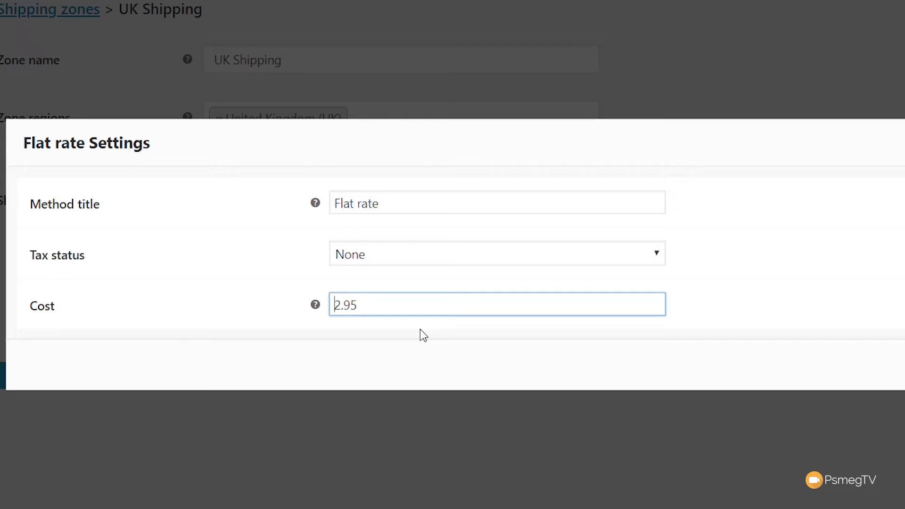
pyautogui.write('[qty]*')
pyautogui.click(802, 347)
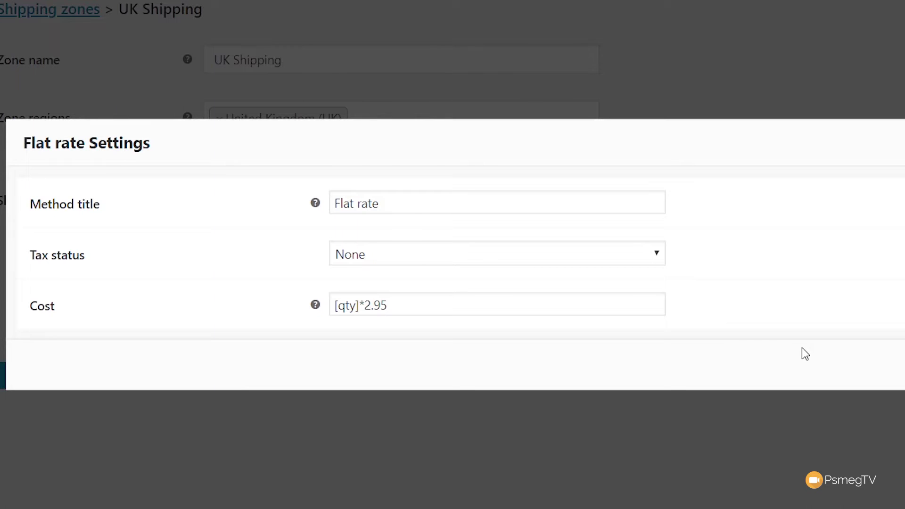
# Replace the flat rate cost with the formula 10 + ( 2 * [qty] ) for a base fee plus a per-item charge.
pyautogui.click(405, 302)
pyautogui.moveTo(405, 305); pyautogui.dragTo(323, 310)
pyautogui.moveTo(319, 307)
pyautogui.press('BackSpace')
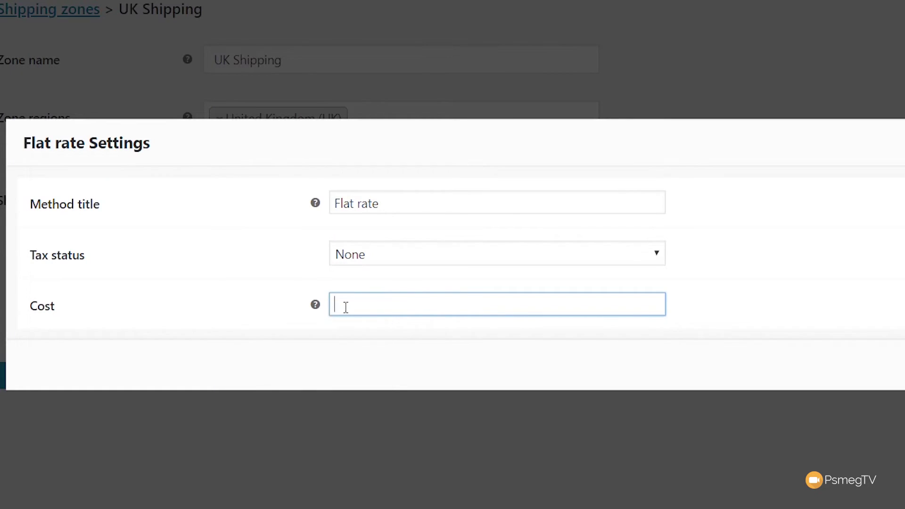
pyautogui.write('10 + ( 2 * [qty] )')
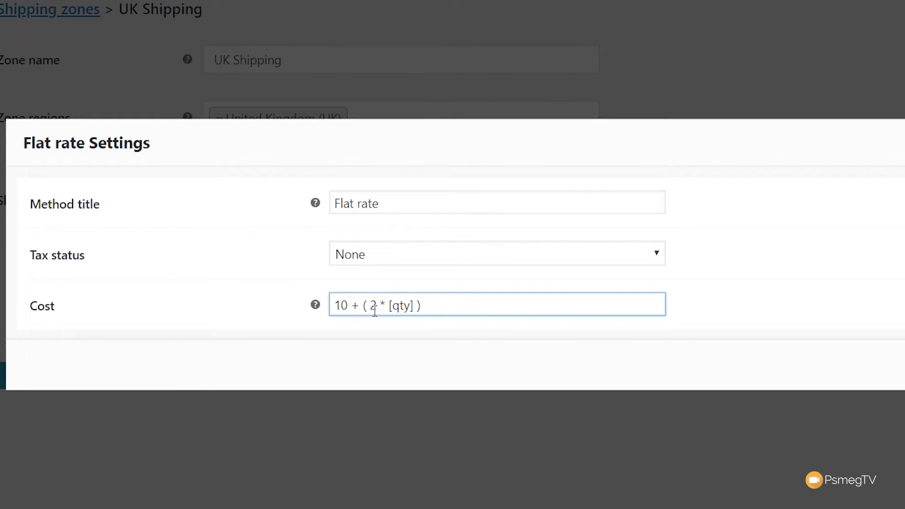
pyautogui.click(764, 261)
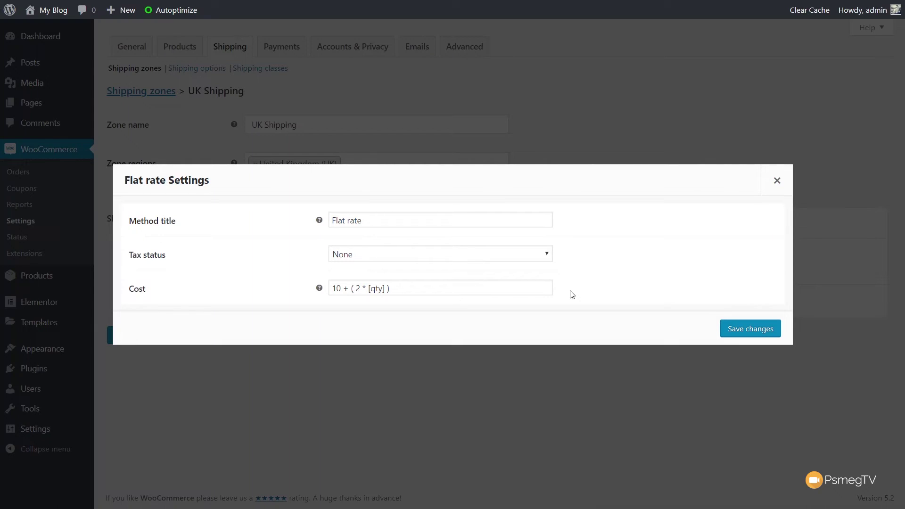
# Set the flat rate cost to the percentage formula [cost] * .10 and save the method settings.
pyautogui.moveTo(392, 288); pyautogui.dragTo(330, 291)
pyautogui.press('BackSpace')
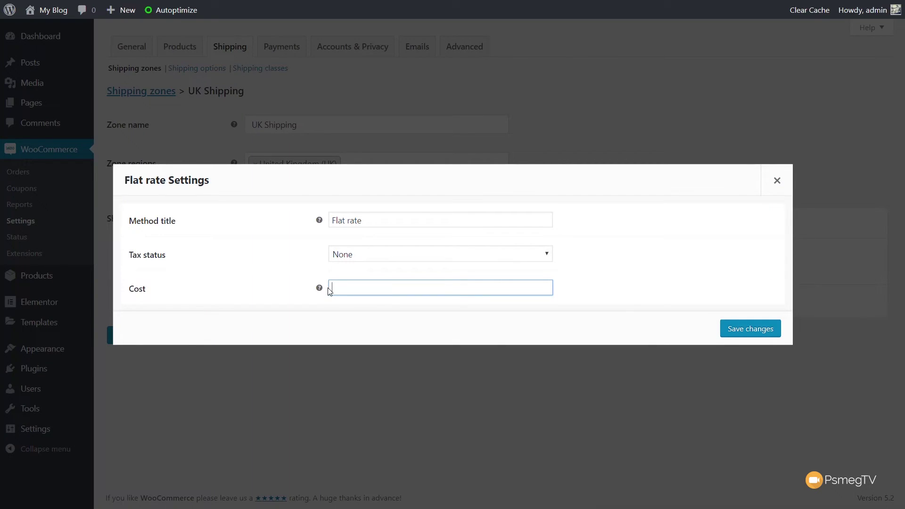
pyautogui.write('[cost] * .10')
pyautogui.click(629, 282)
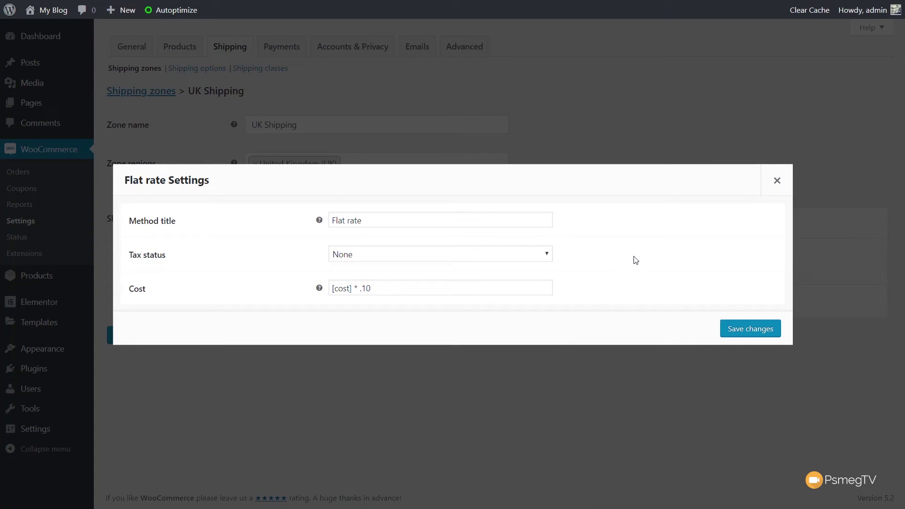
pyautogui.click(750, 329)
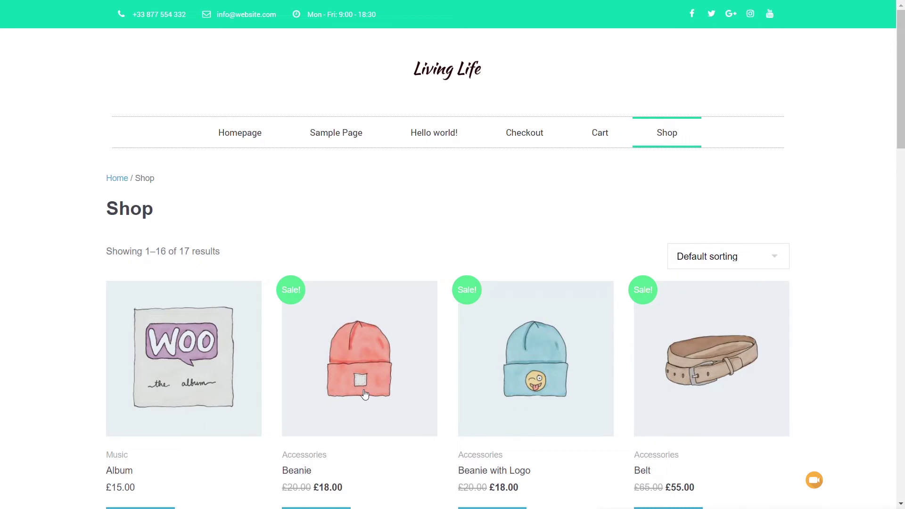
# Add the Beanie to the cart from the storefront's shop page and view the cart.
pyautogui.scroll(-3, 365, 394)
pyautogui.click(330, 347)
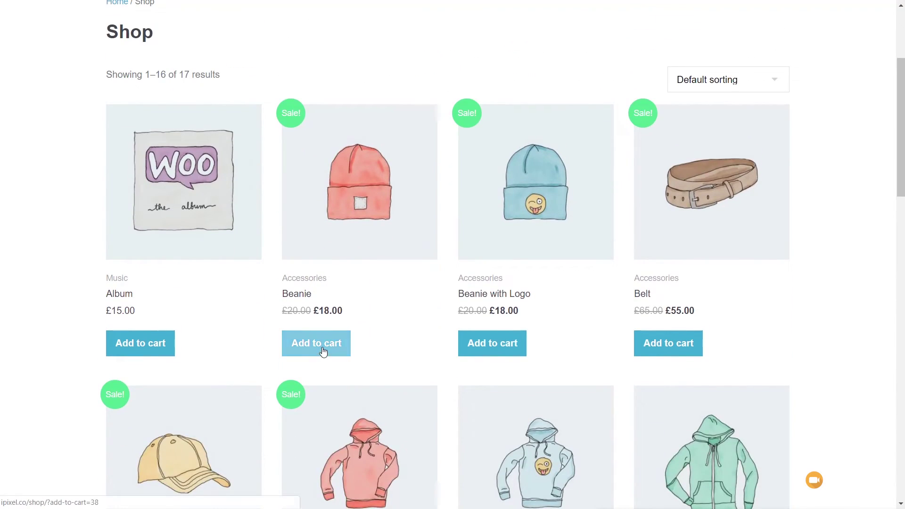
pyautogui.scroll(3, 675, 323)
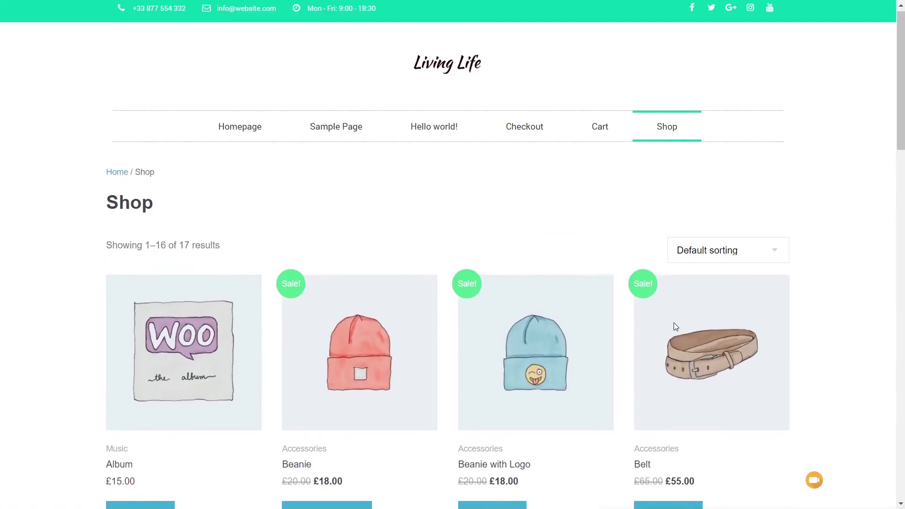
pyautogui.click(601, 144)
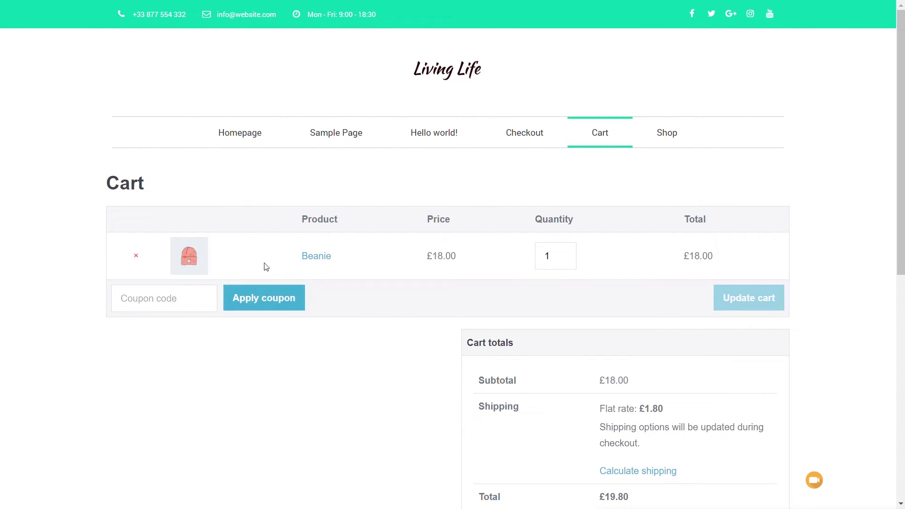
# Change the Beanie's quantity in the cart and update the cart totals.
pyautogui.scroll(-3, 419, 417)
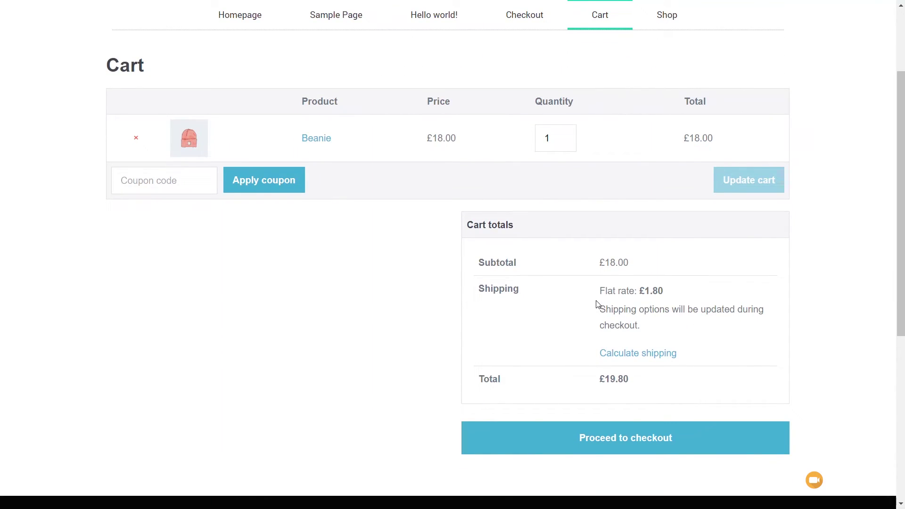
pyautogui.click(566, 136)
pyautogui.click(754, 191)
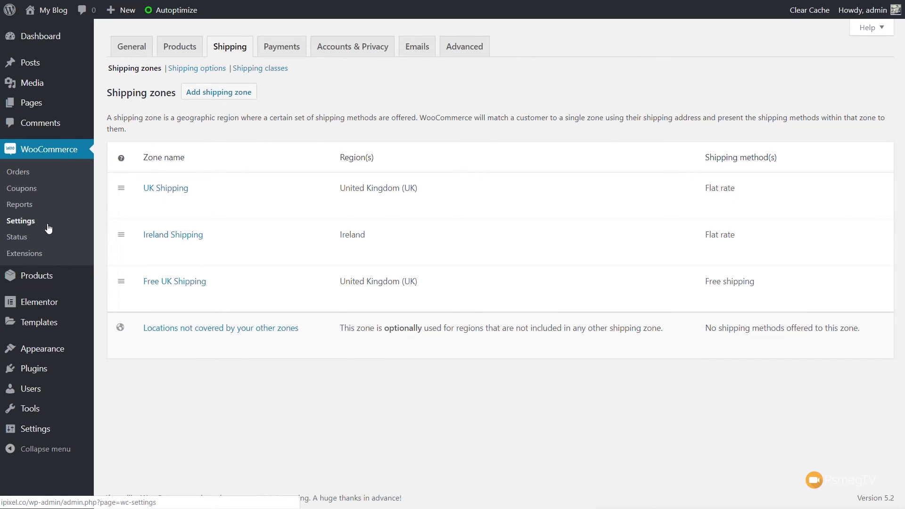
# Create and save a shipping class named "Heavy Goods" with the description "Heavy items class increase".
pyautogui.click(264, 71)
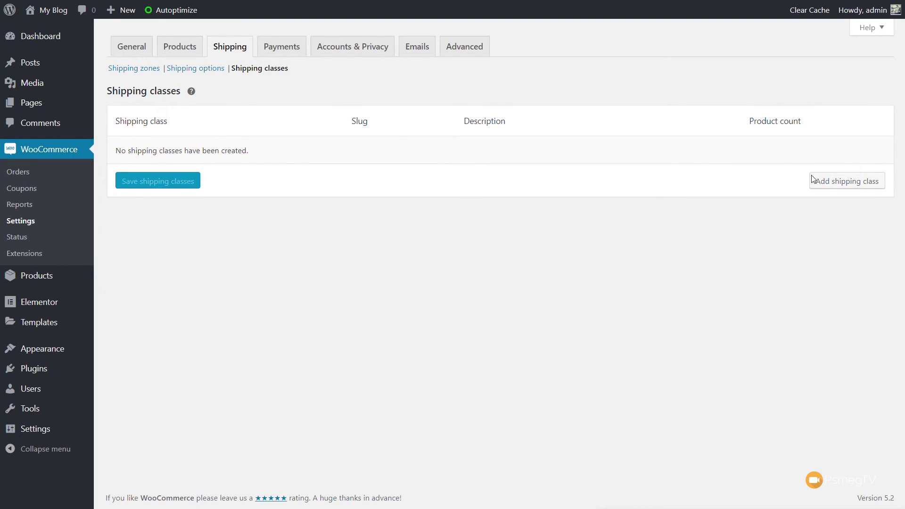
pyautogui.click(828, 183)
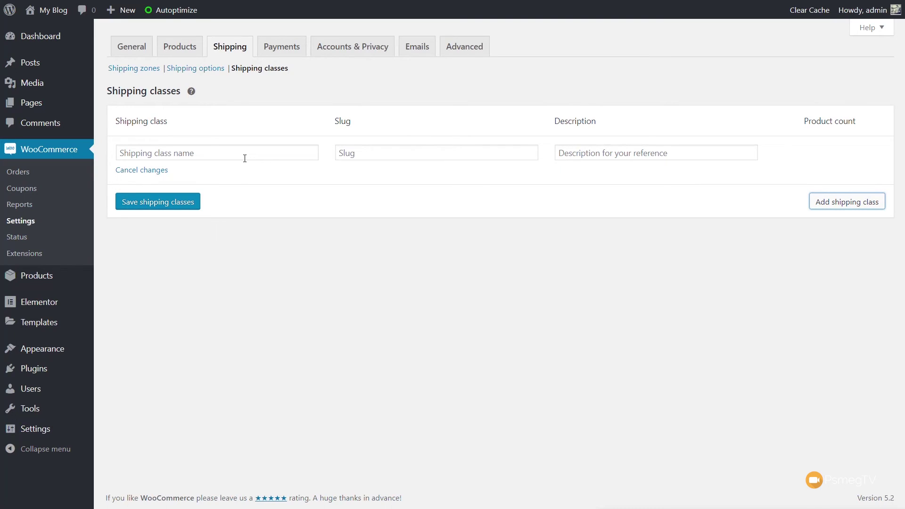
pyautogui.click(589, 374)
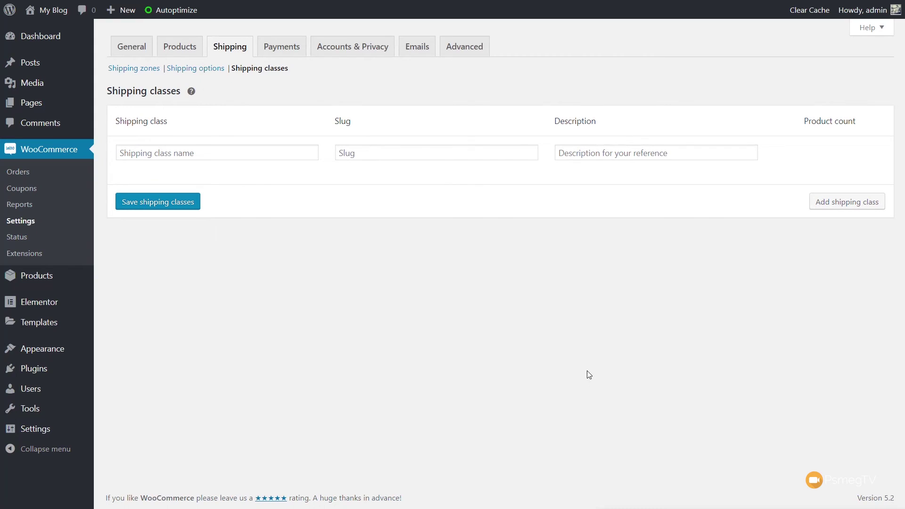
pyautogui.click(245, 153)
pyautogui.write('Heavy Goods')
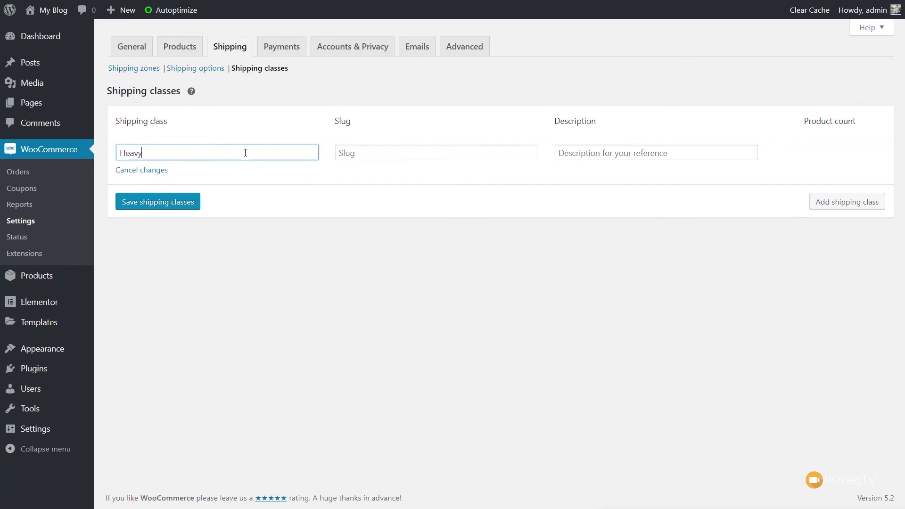
pyautogui.click(600, 153)
pyautogui.write('Heav')
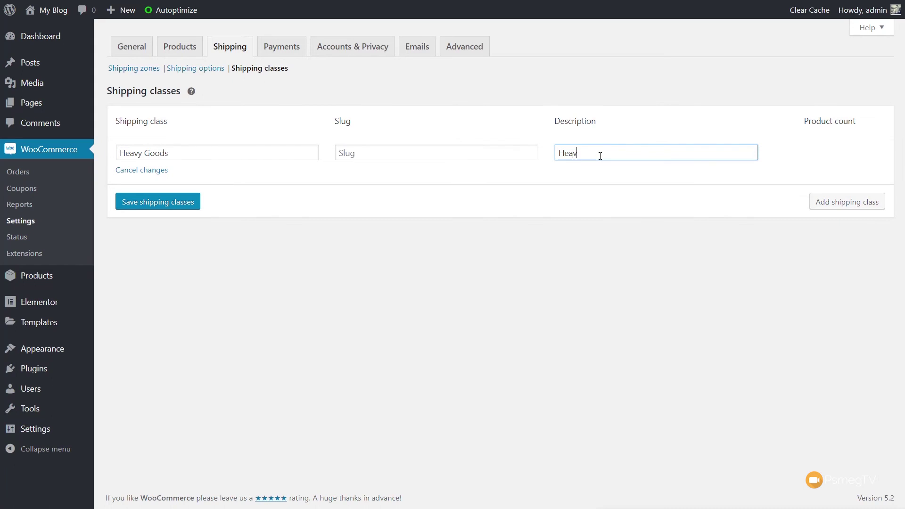
pyautogui.write('y items class increase')
pyautogui.click(178, 209)
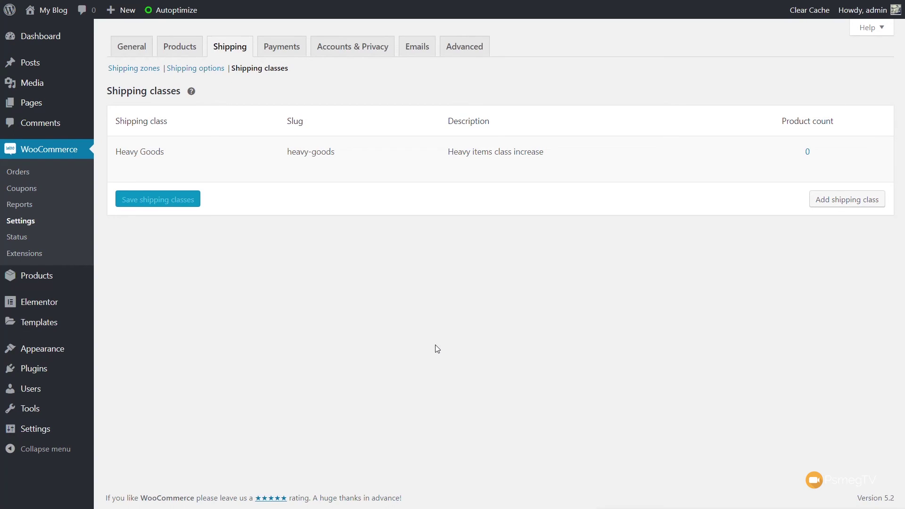
# In the UK Shipping zone's flat rate settings, set the "Heavy Goods" shipping class cost to 10.
pyautogui.click(125, 70)
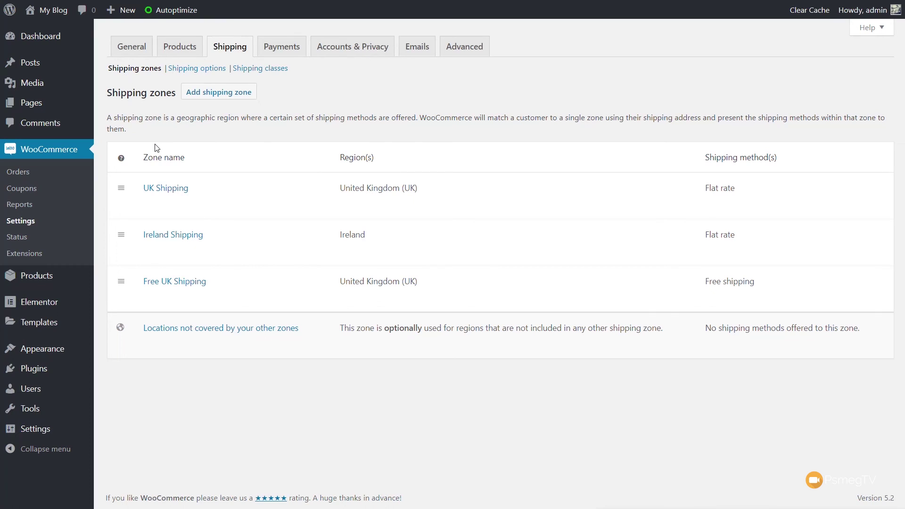
pyautogui.click(170, 191)
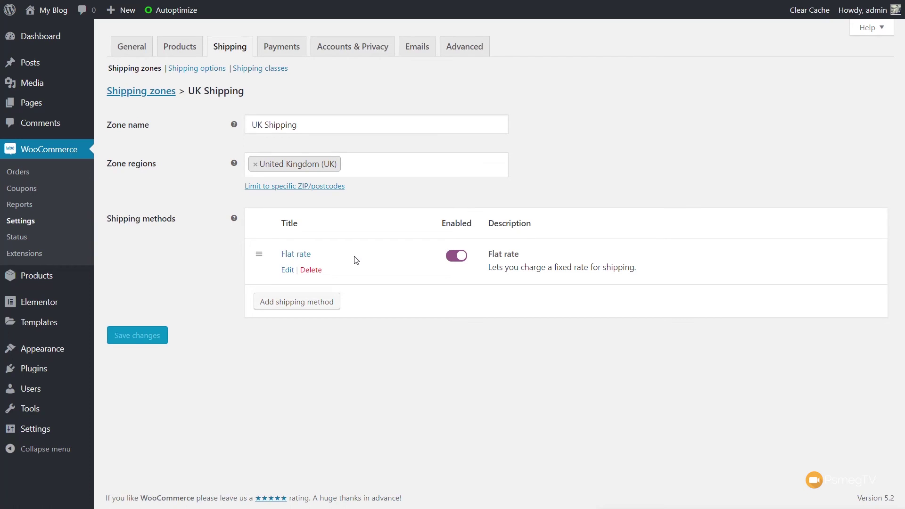
pyautogui.click(295, 259)
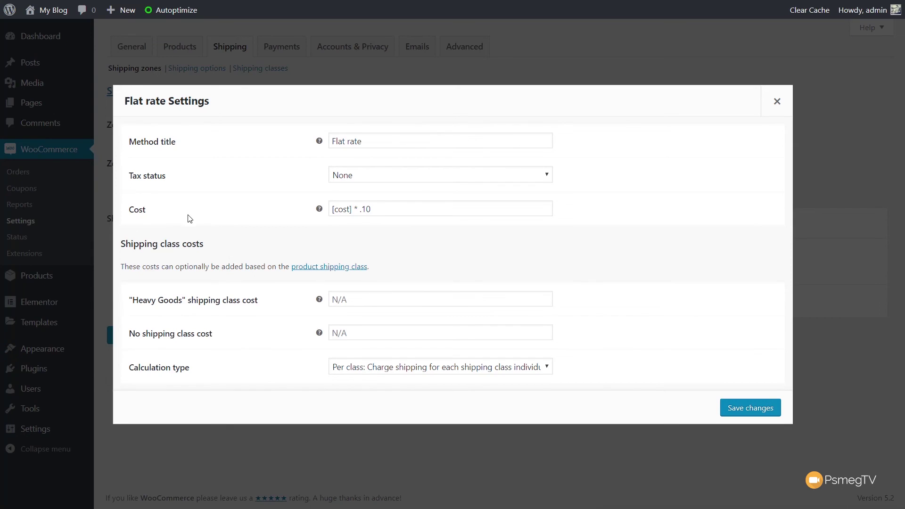
pyautogui.moveTo(384, 210); pyautogui.dragTo(332, 210)
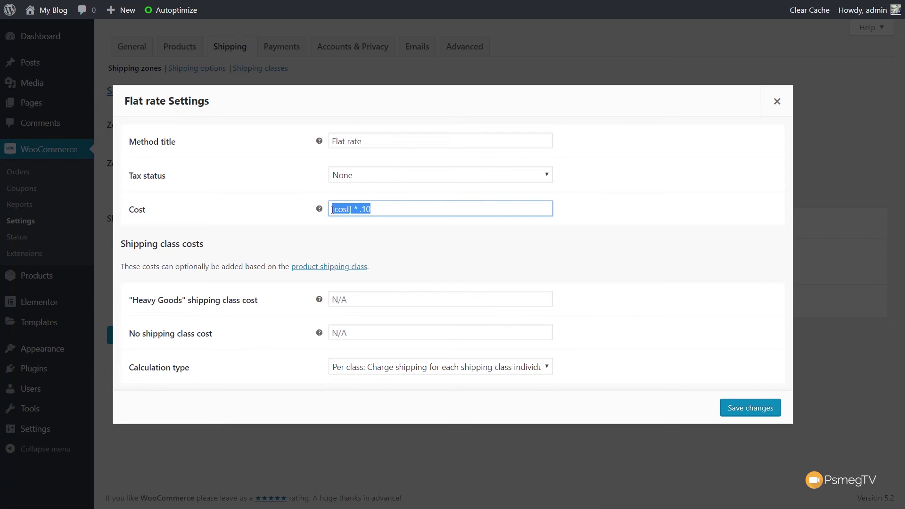
pyautogui.click(610, 318)
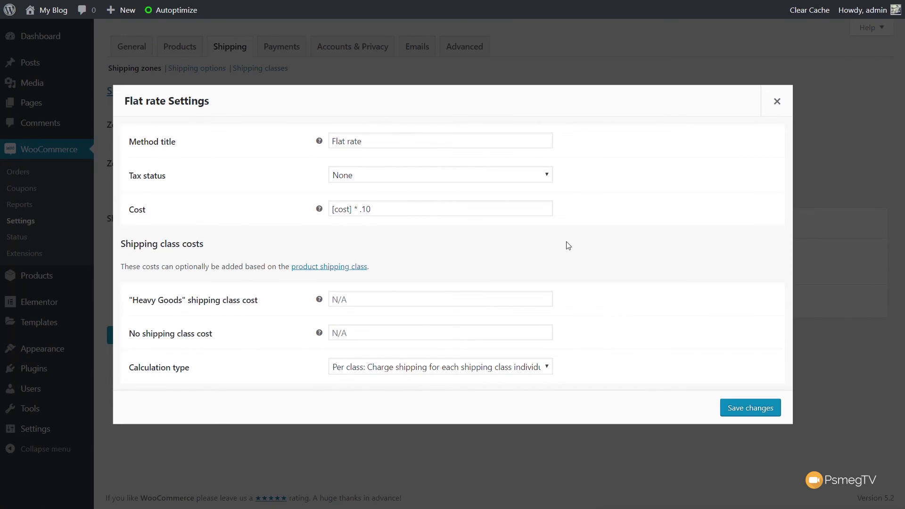
pyautogui.click(376, 297)
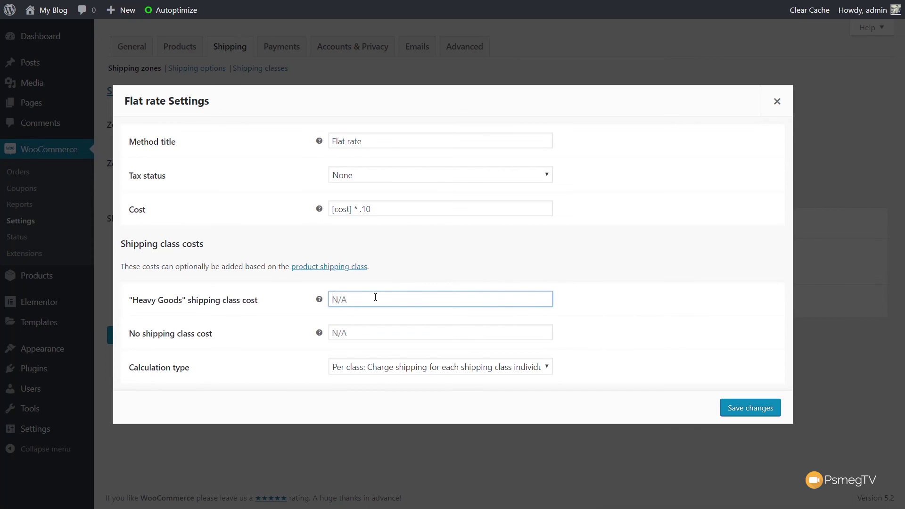
pyautogui.write('10')
# Set the calculation type to "Per order: Charge shipping for the most expensive shipping class" and save the flat rate settings.
pyautogui.click(371, 373)
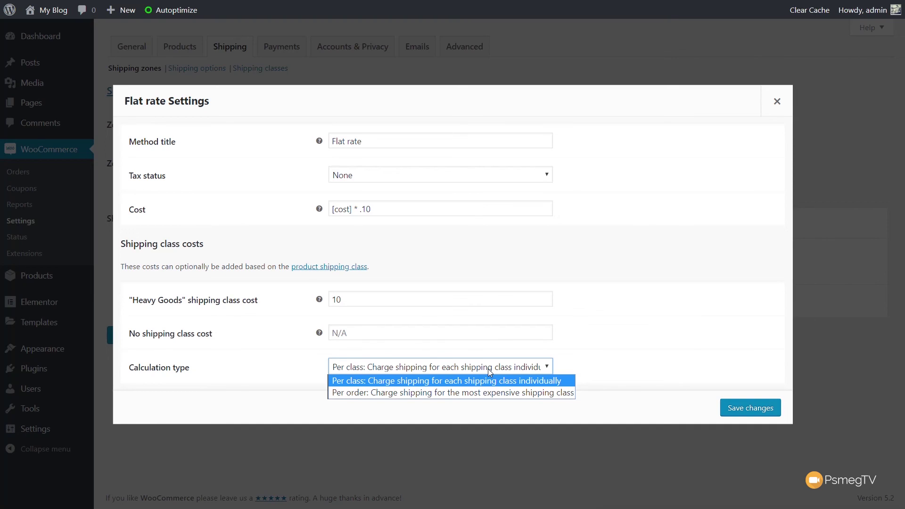
pyautogui.click(472, 393)
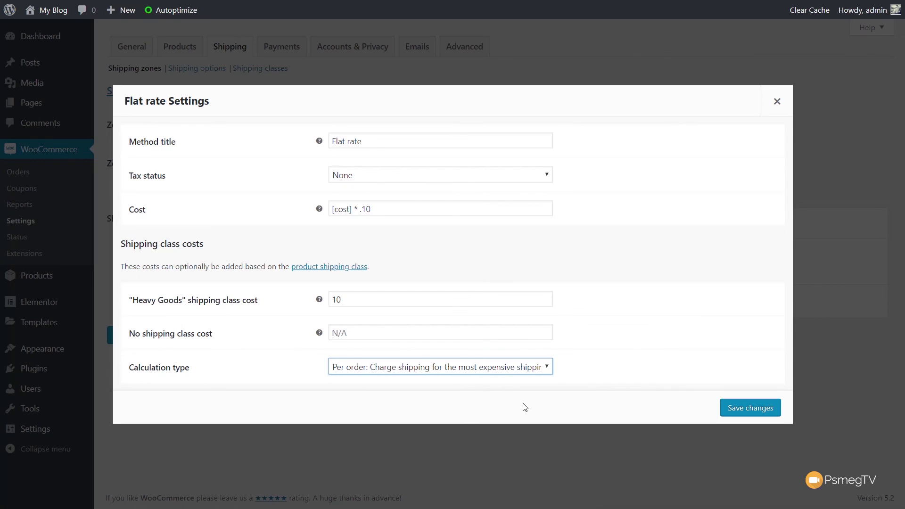
pyautogui.click(739, 410)
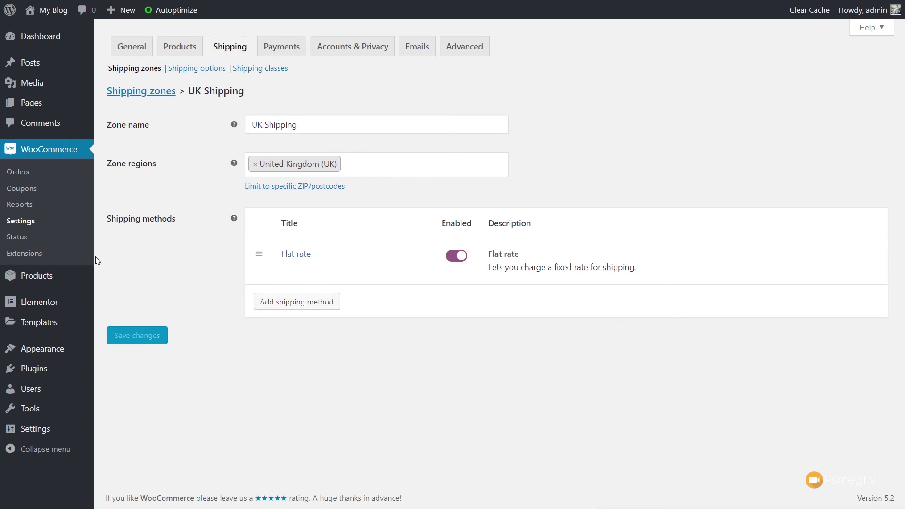
# Open the "Beanie with Logo" product for editing from the list of all products.
pyautogui.moveTo(41, 276)
pyautogui.click(115, 281)
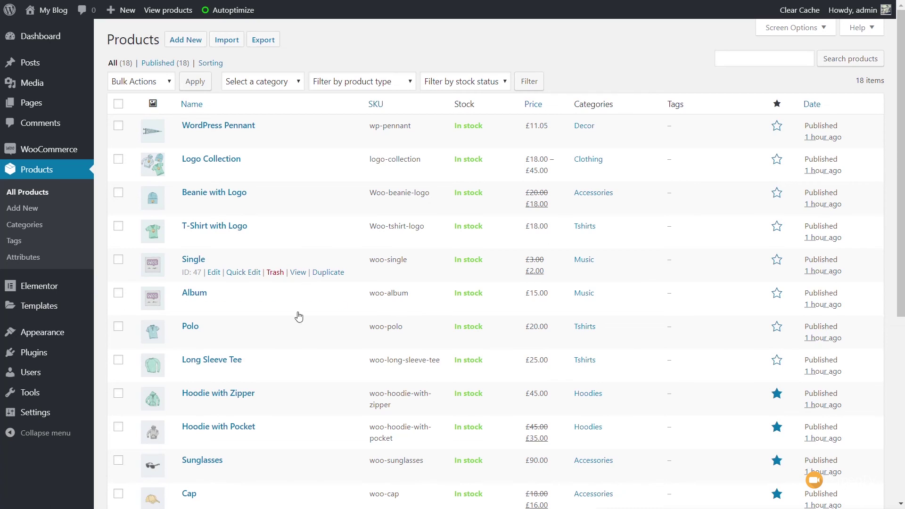
pyautogui.scroll(-1, 302, 340)
pyautogui.scroll(1, 307, 231)
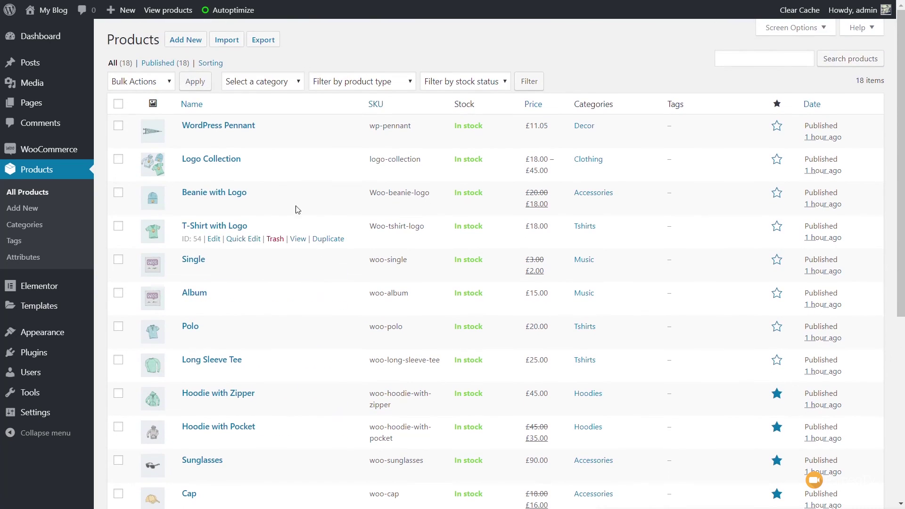
pyautogui.click(215, 194)
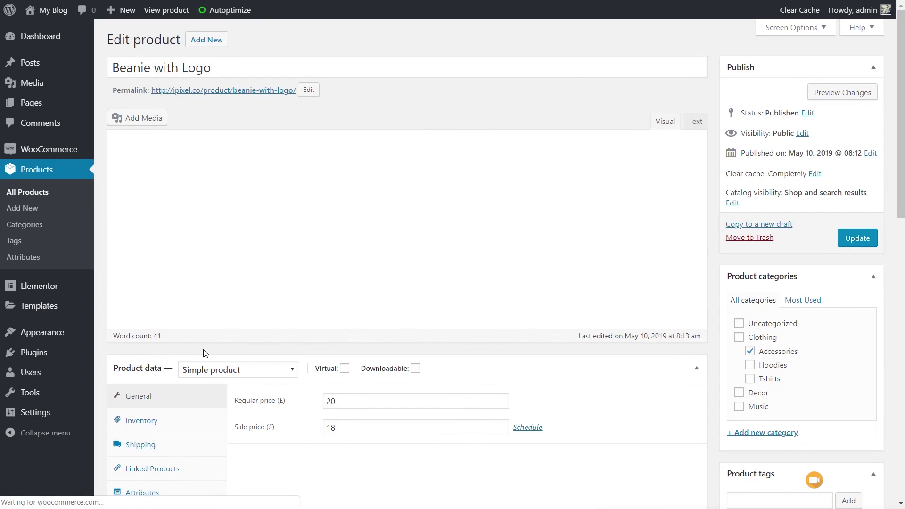
# Assign the "Heavy Goods" shipping class to the "Beanie with Logo" product and update the product.
pyautogui.scroll(-3, 242, 388)
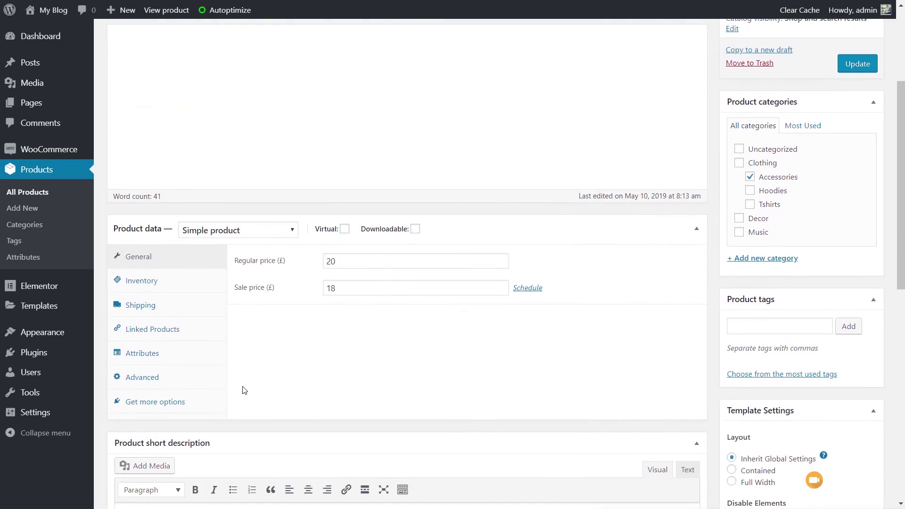
pyautogui.click(160, 308)
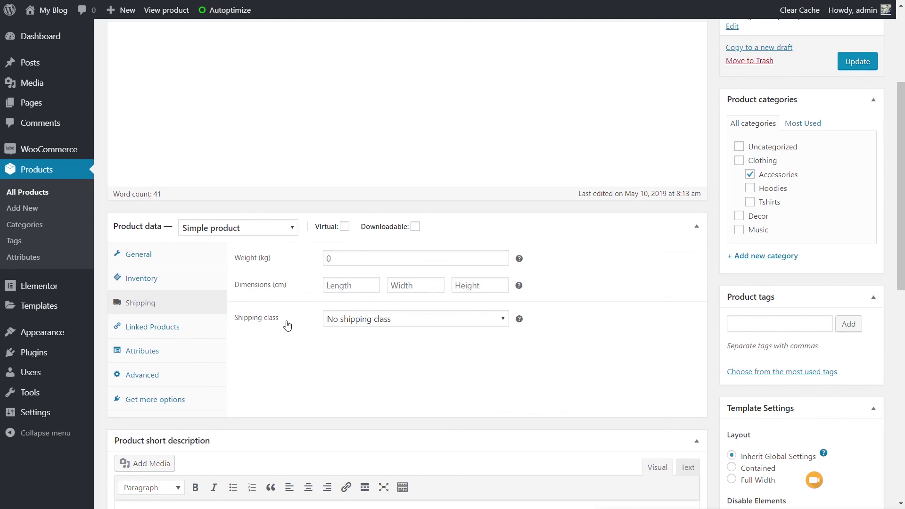
pyautogui.click(370, 322)
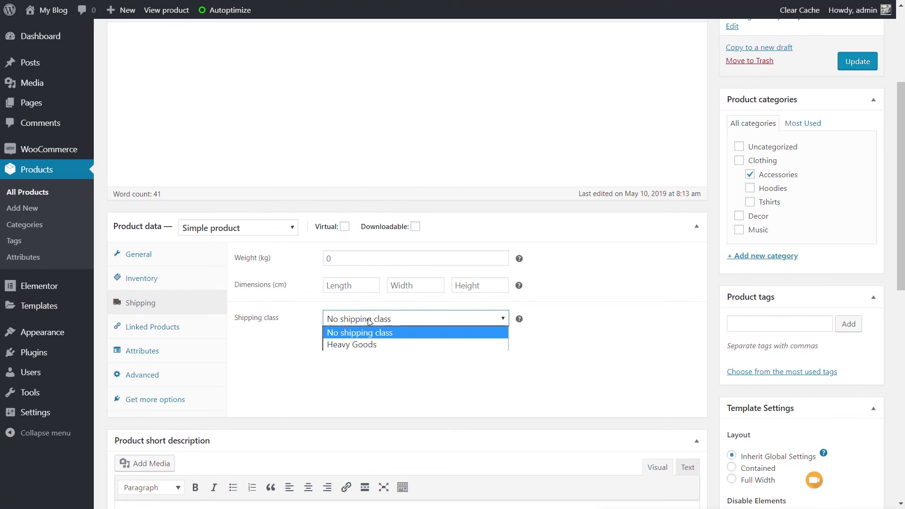
pyautogui.click(369, 346)
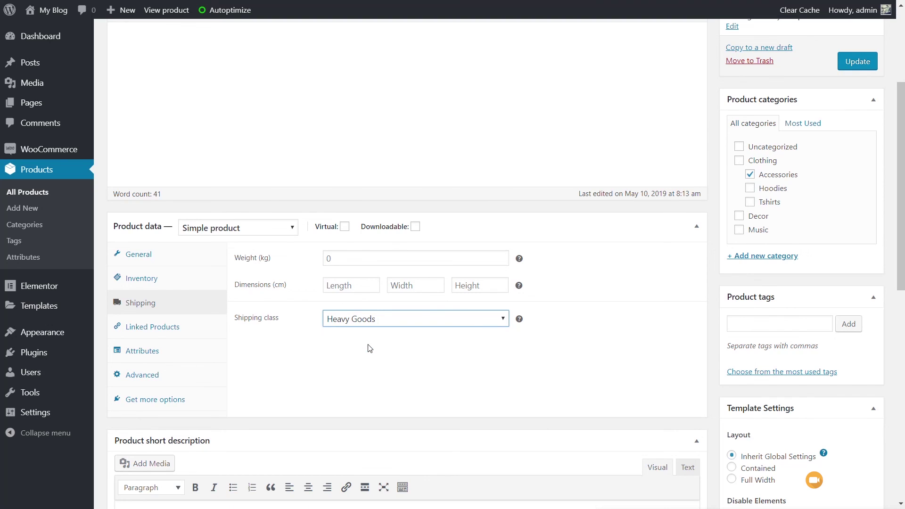
pyautogui.click(848, 70)
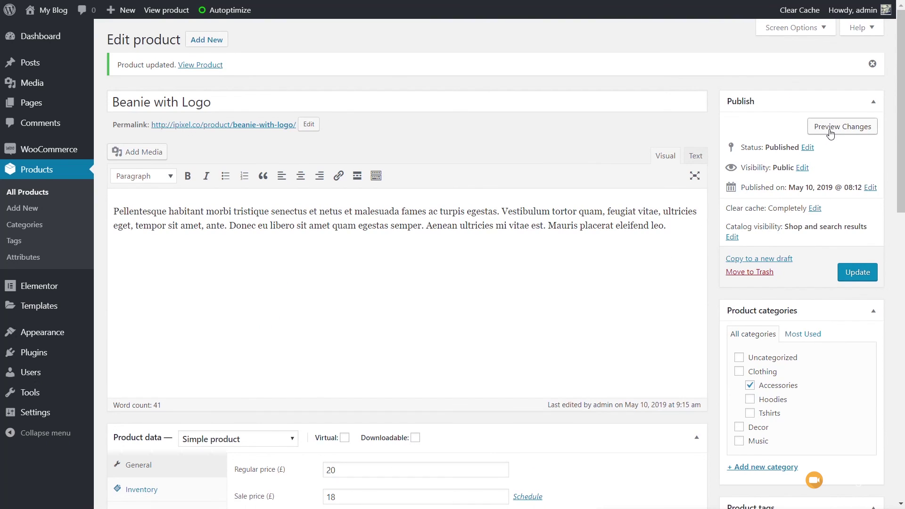
# Preview the "Beanie with Logo" product page, add one to the cart, and view the shipping charge in the cart totals.
pyautogui.click(834, 127)
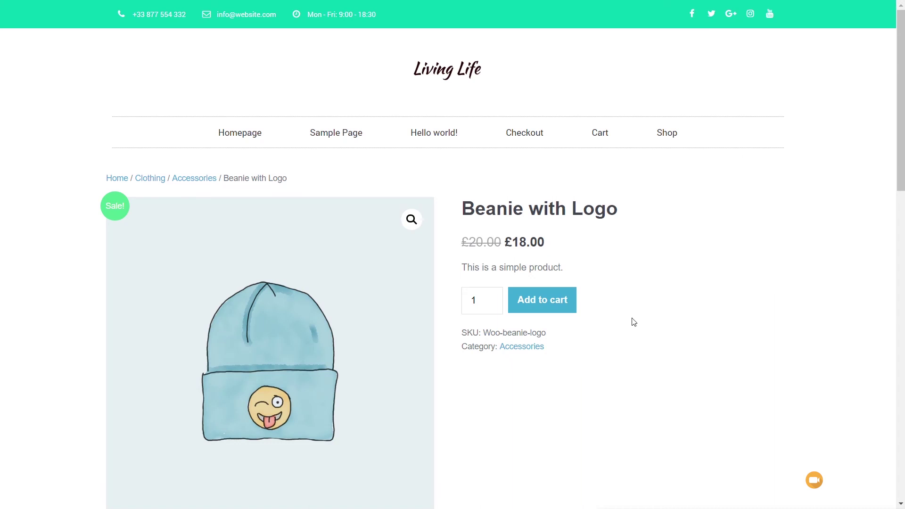
pyautogui.click(541, 307)
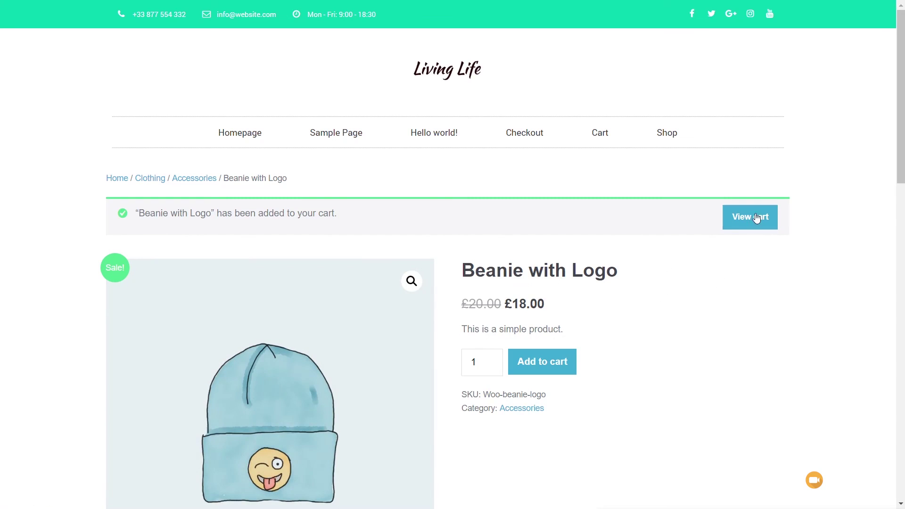
pyautogui.click(757, 218)
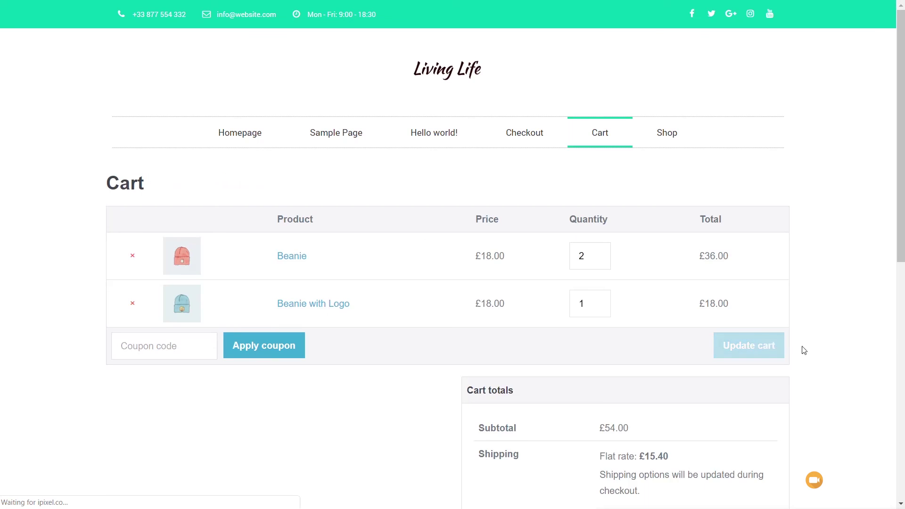
pyautogui.scroll(-1, 802, 351)
pyautogui.scroll(-1, 823, 353)
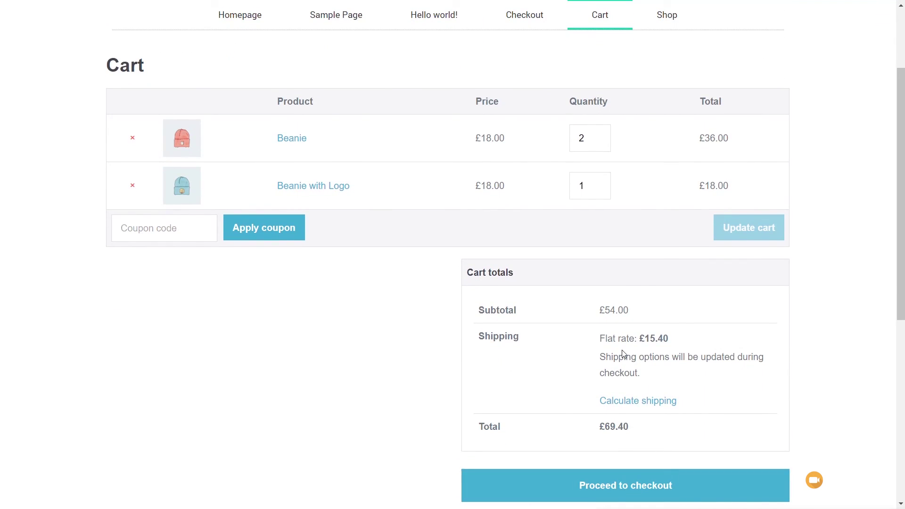